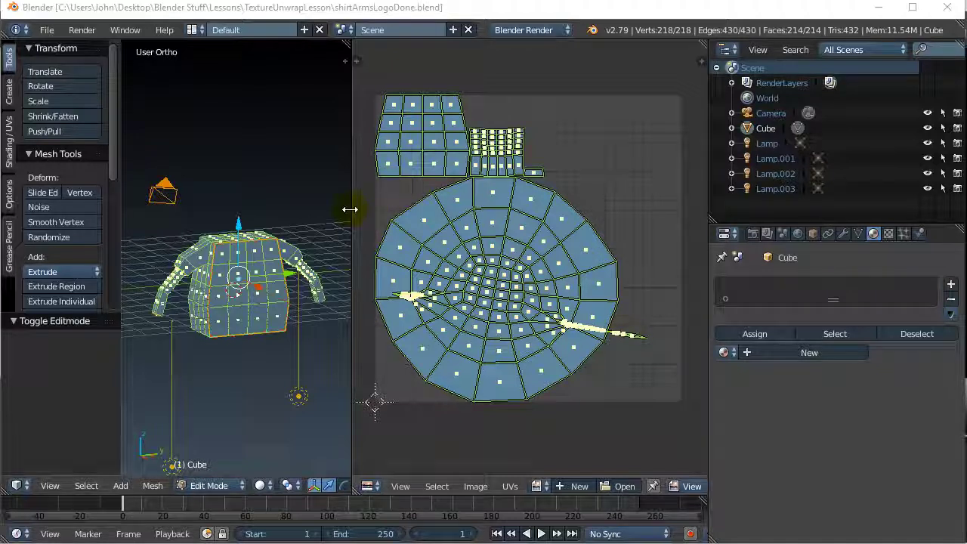
Step: Widen the UV editor, clear the selection and box-select the large round UV island
drag(345, 189, 251, 190)
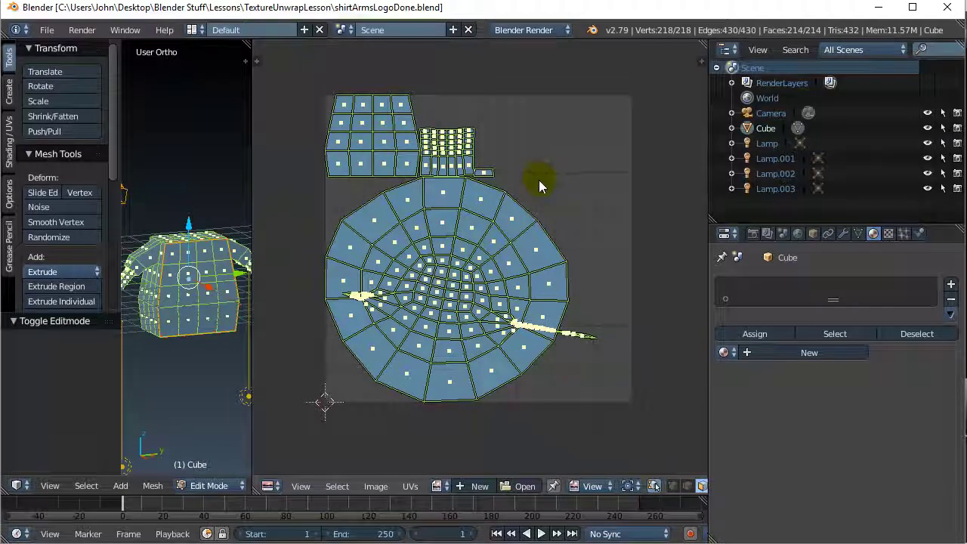
key(a)
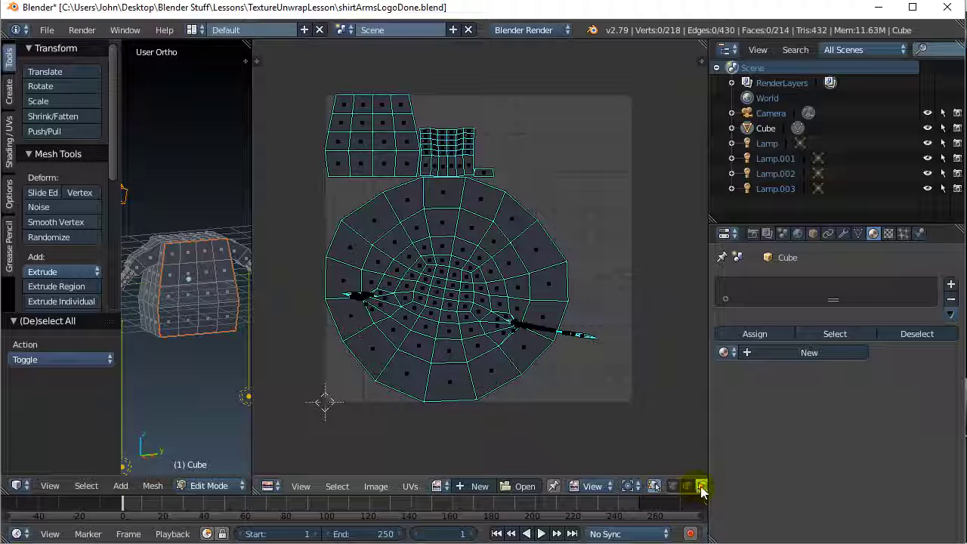
click(654, 486)
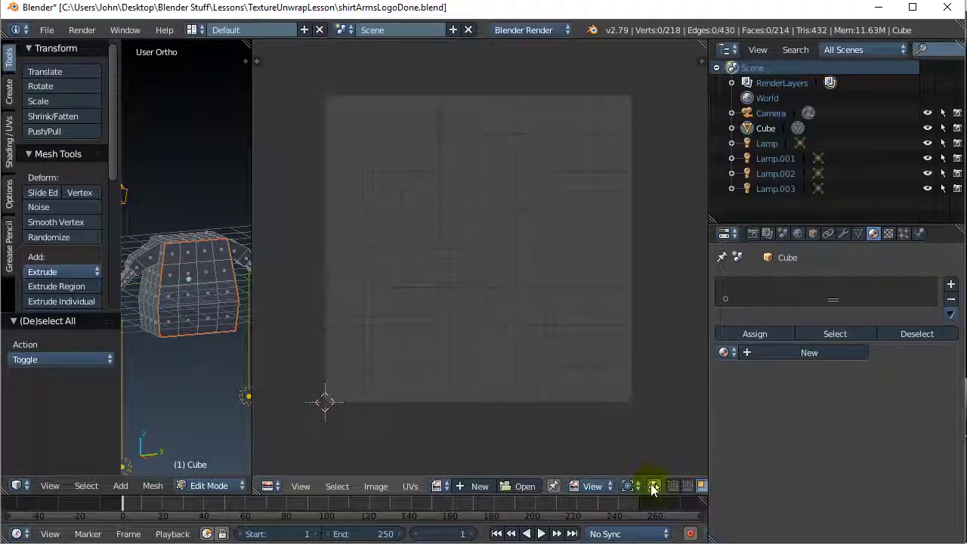
click(654, 486)
click(653, 486)
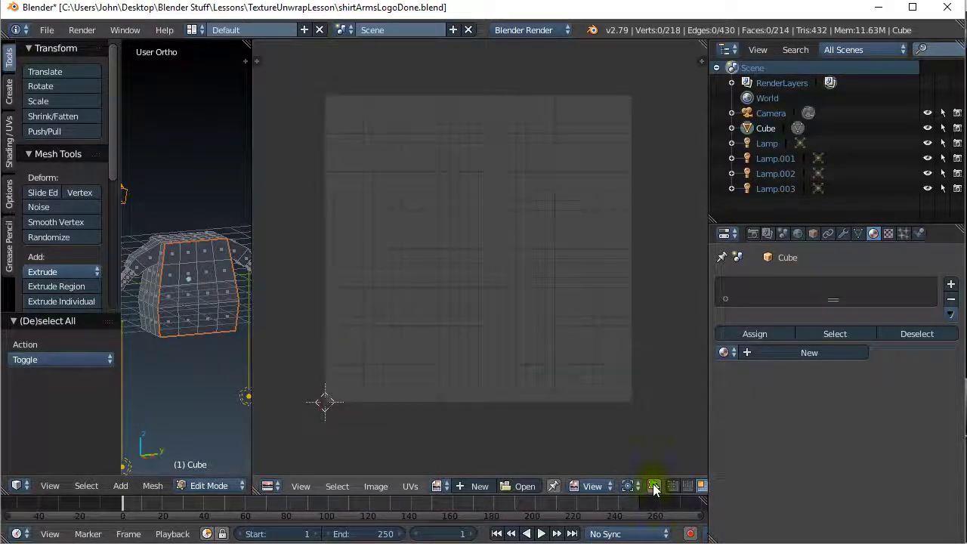
click(653, 485)
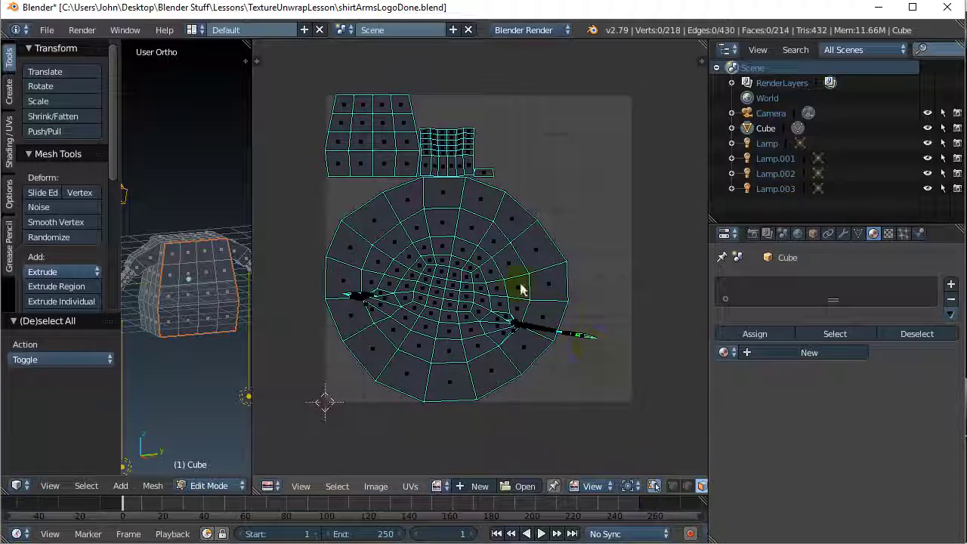
key(b)
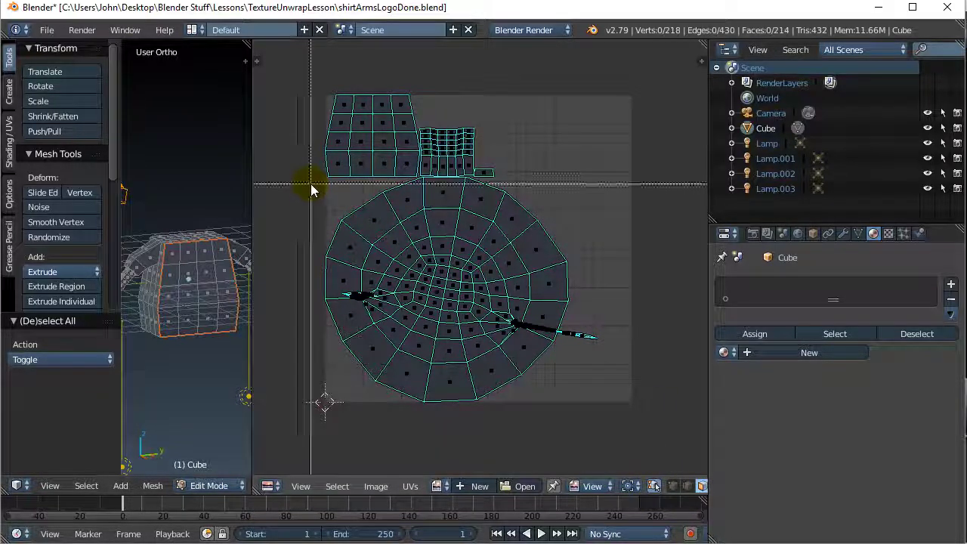
drag(311, 184, 628, 454)
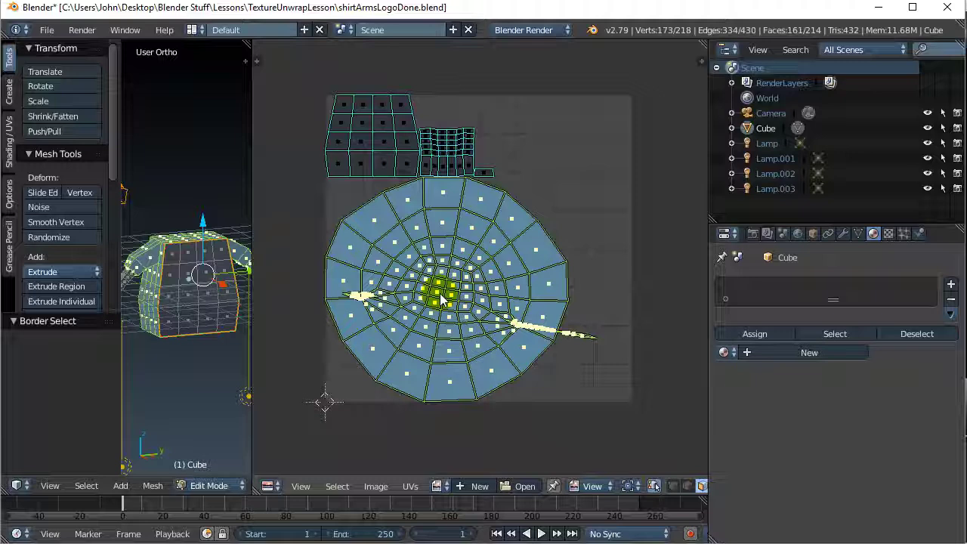
Step: Scale the round island to 0.49 and move it off the image's right side
key(s)
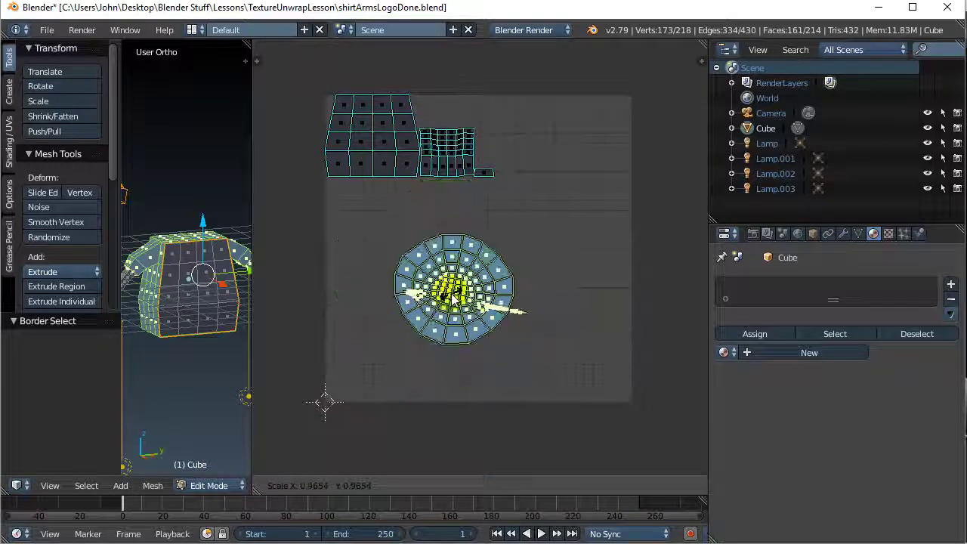
click(453, 299)
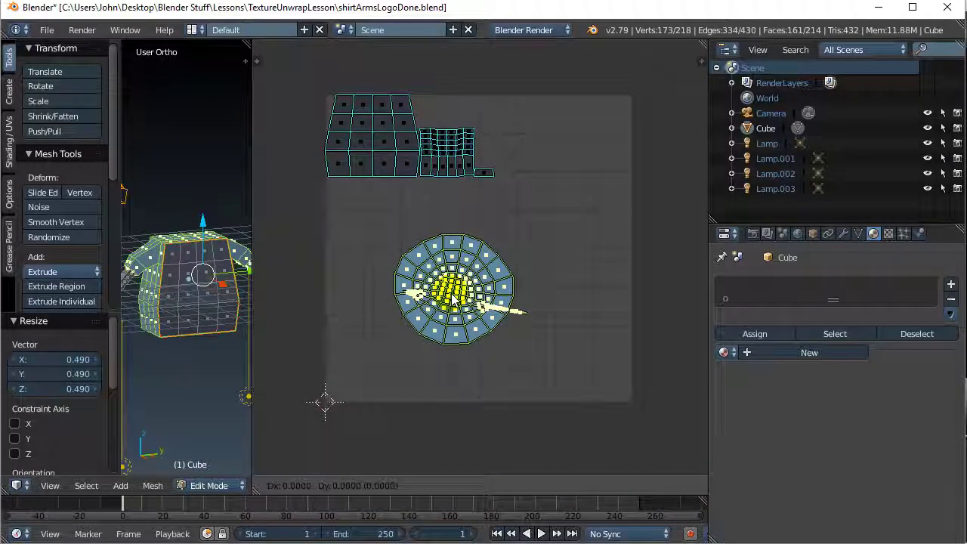
click(525, 292)
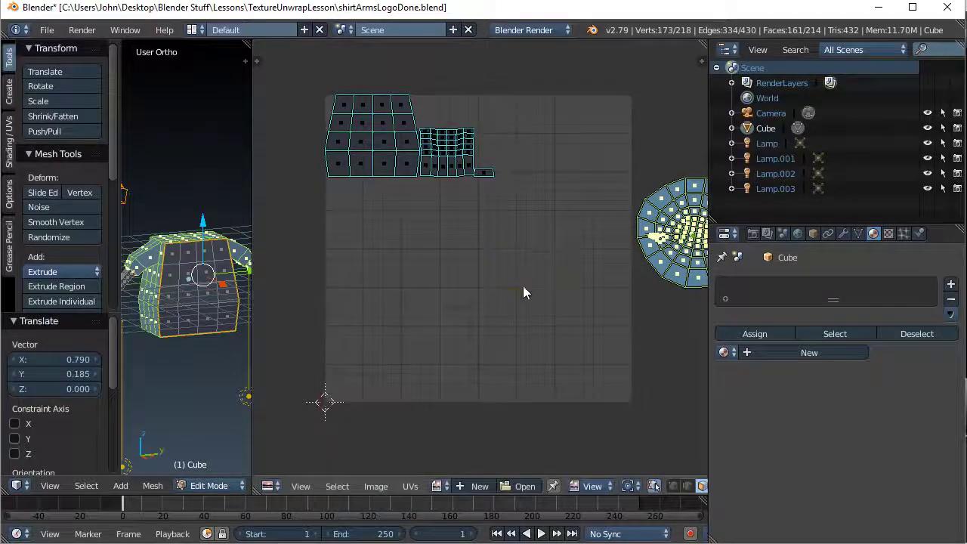
scroll(518, 288, down, 2)
ctrl+middle_drag(503, 290, 422, 303)
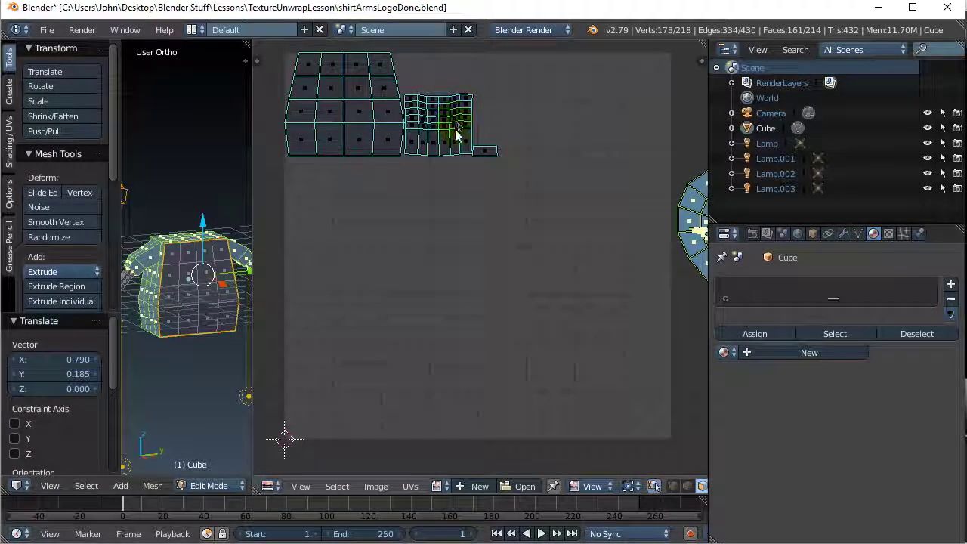
Step: Box-select the small striped island and move it by 0.777, -0.570, below the round island
key(a)
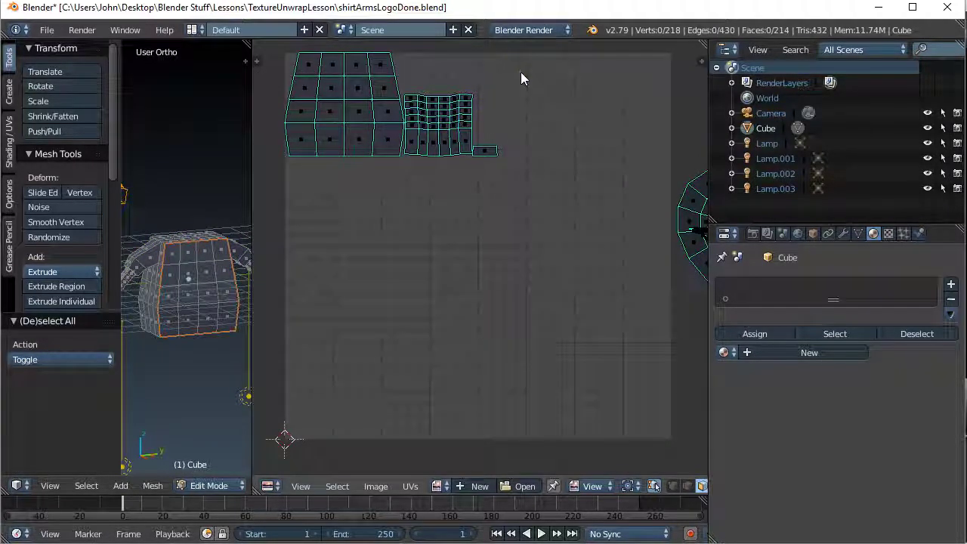
key(b)
drag(521, 79, 412, 203)
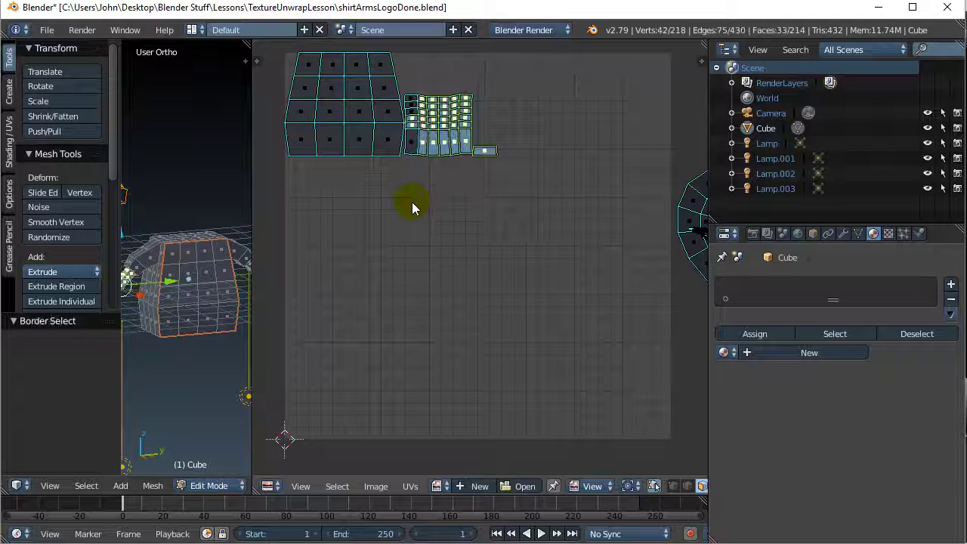
click(521, 71)
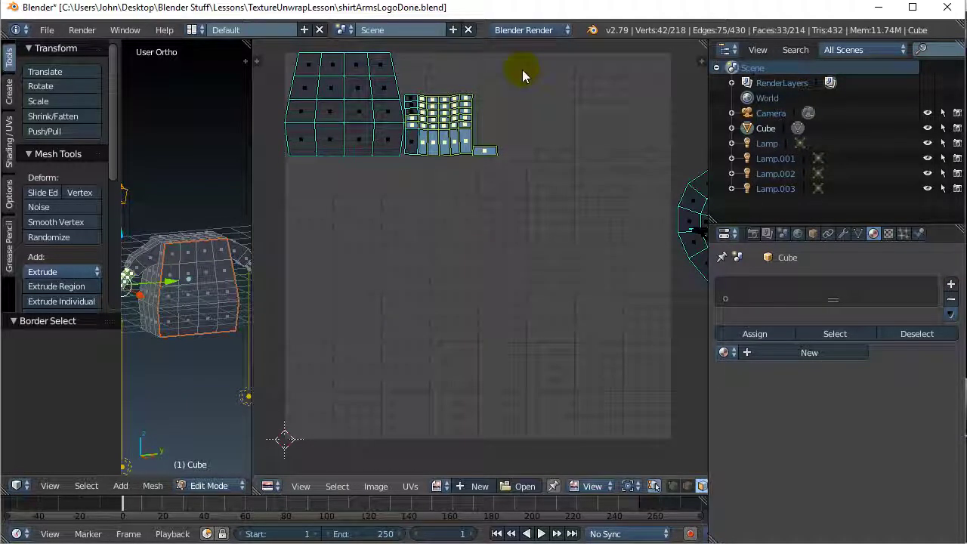
key(b)
drag(521, 71, 406, 184)
drag(441, 150, 528, 270)
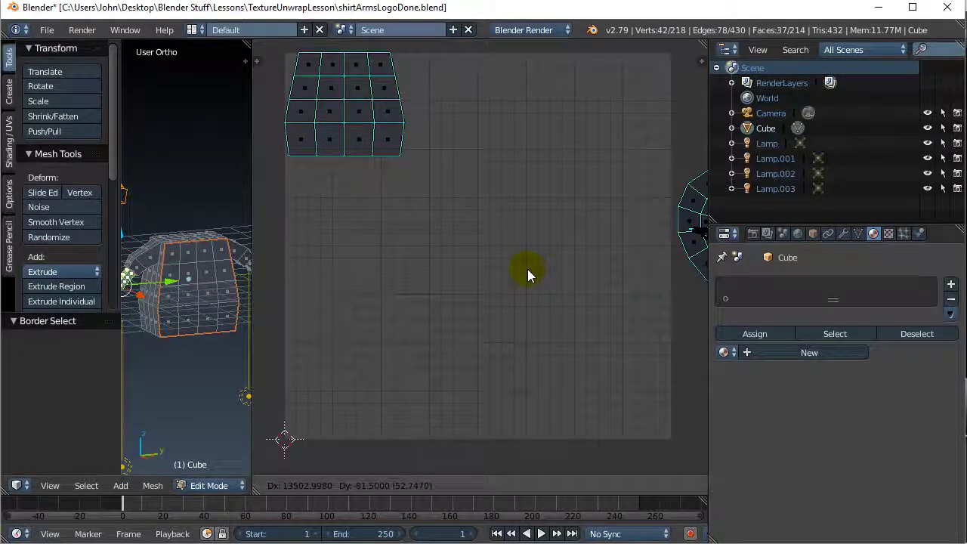
right_click(527, 271)
scroll(471, 276, down, 3)
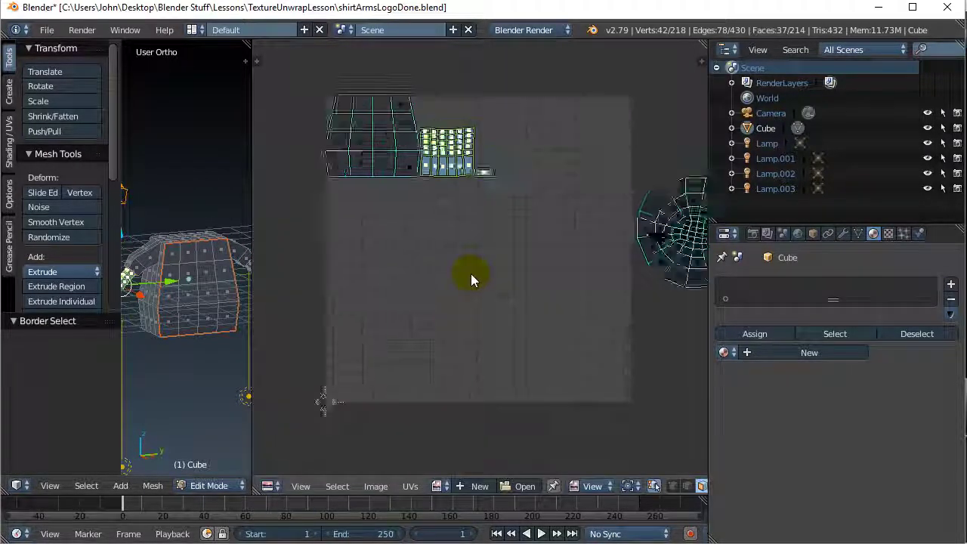
key(g)
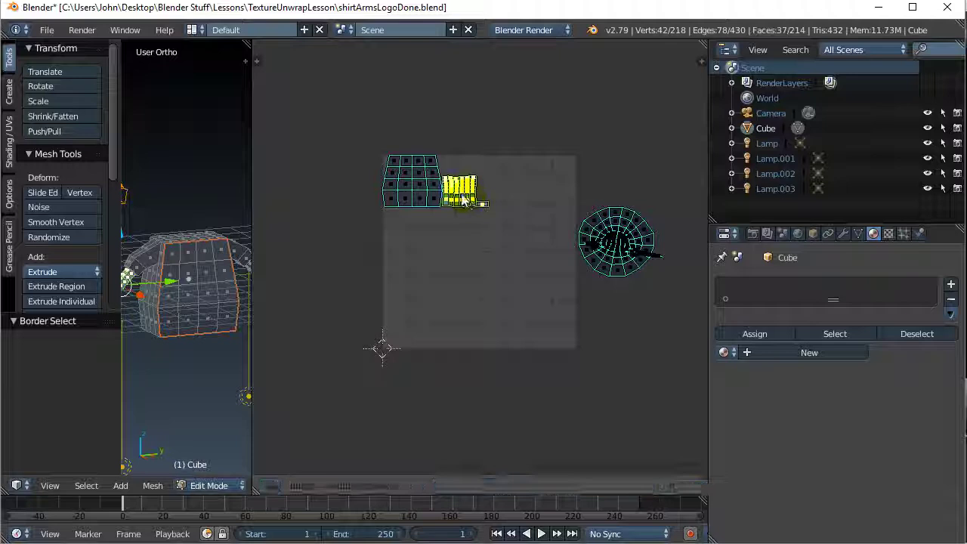
click(617, 312)
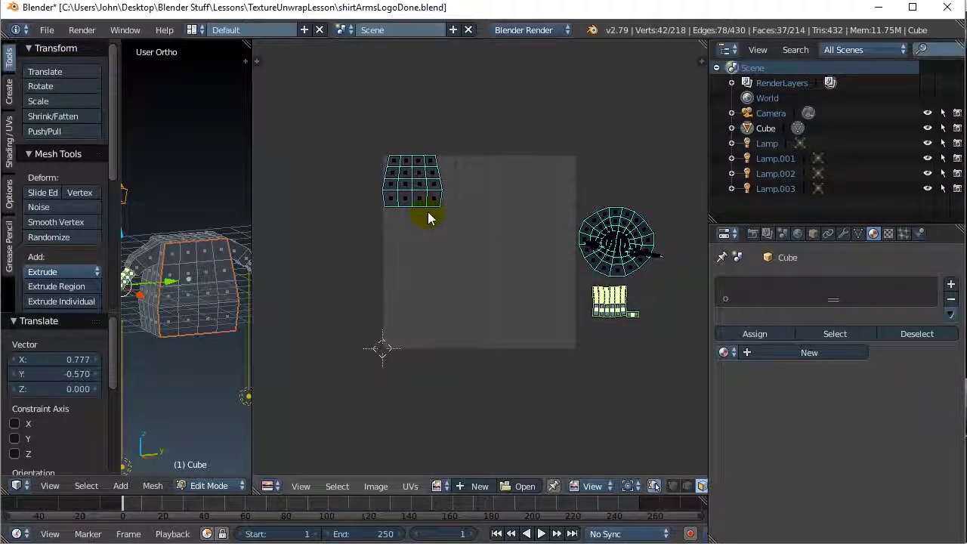
Step: Select the 4×4 grid island, centre it in the UV square and scale it by 2.711
key(a)
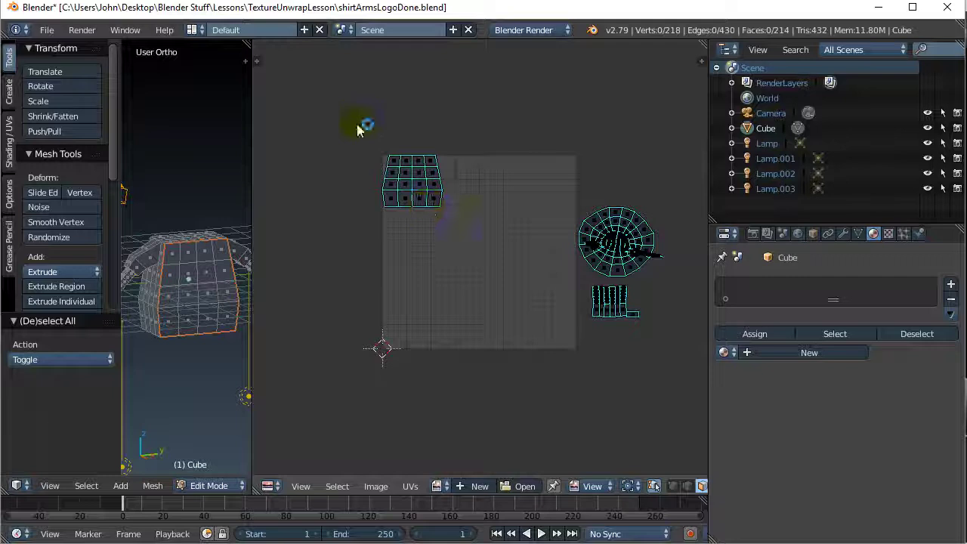
key(b)
drag(358, 123, 474, 237)
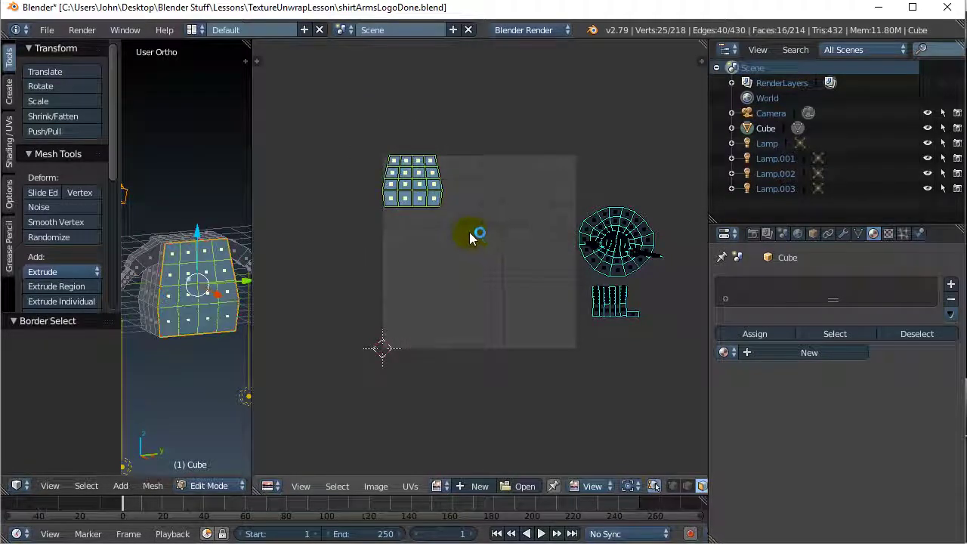
key(g)
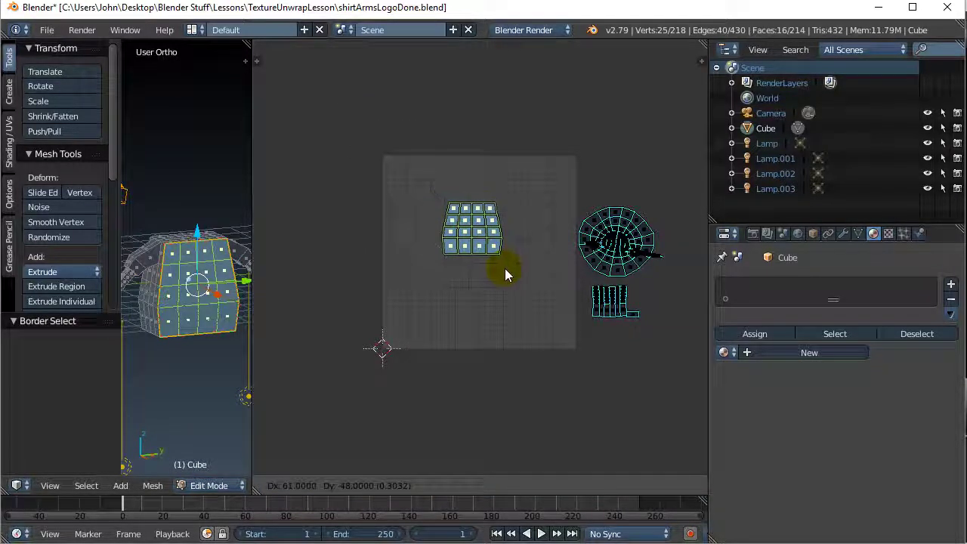
click(512, 281)
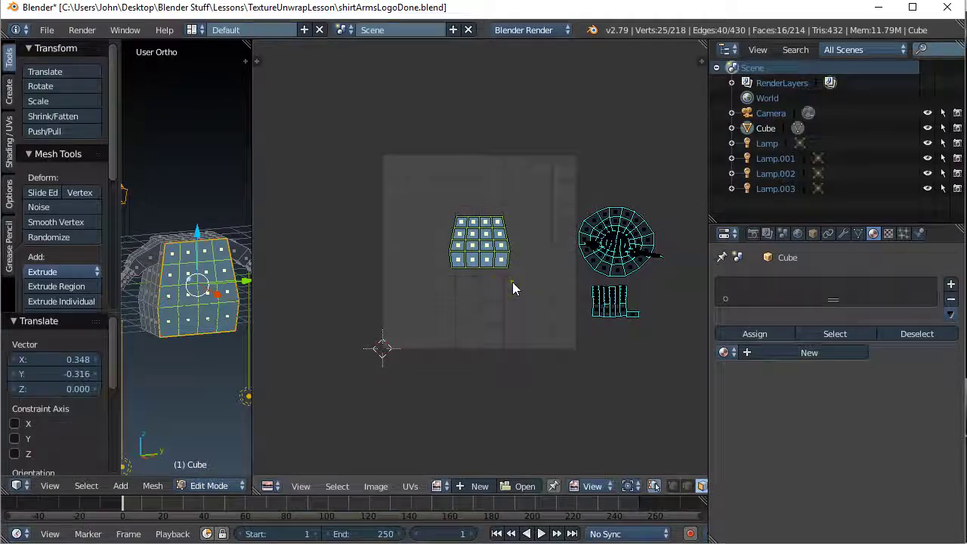
key(s)
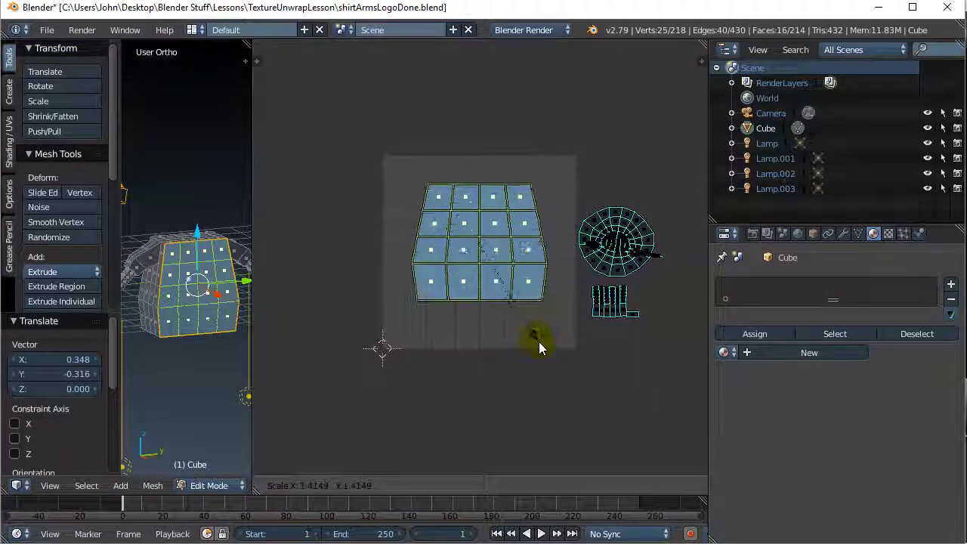
click(556, 356)
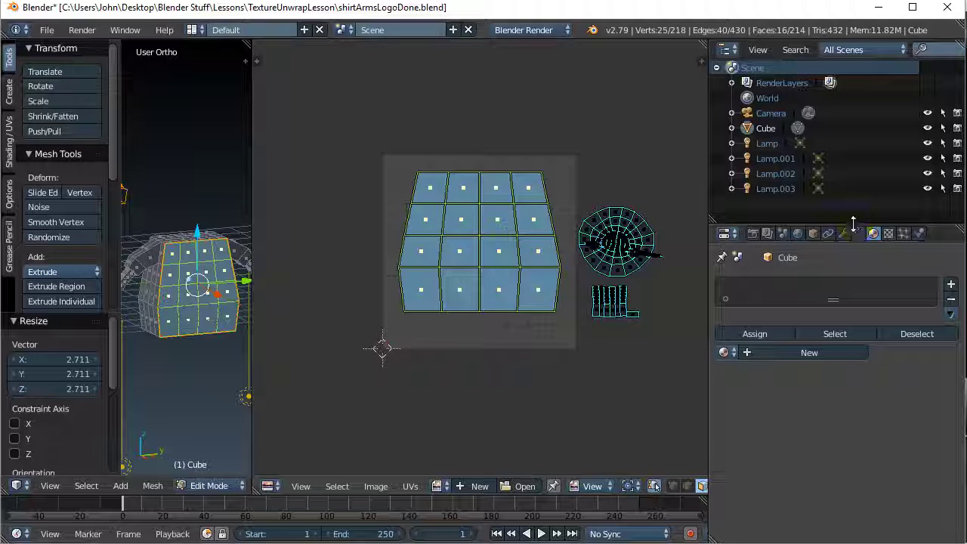
Step: Confirm the UV map name prettyGoodShirtMap in Mesh Data properties and widen the 3D view
drag(854, 224, 854, 130)
click(858, 139)
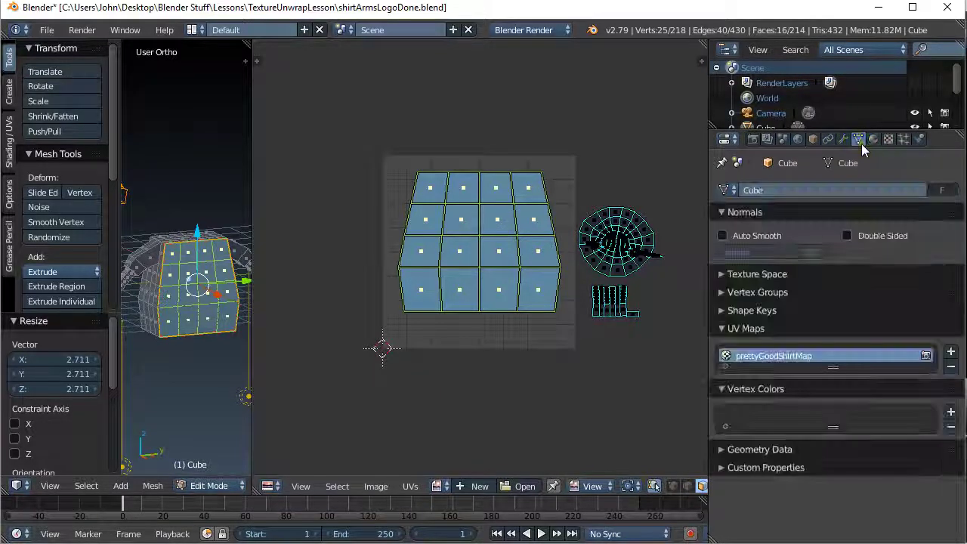
double_click(769, 357)
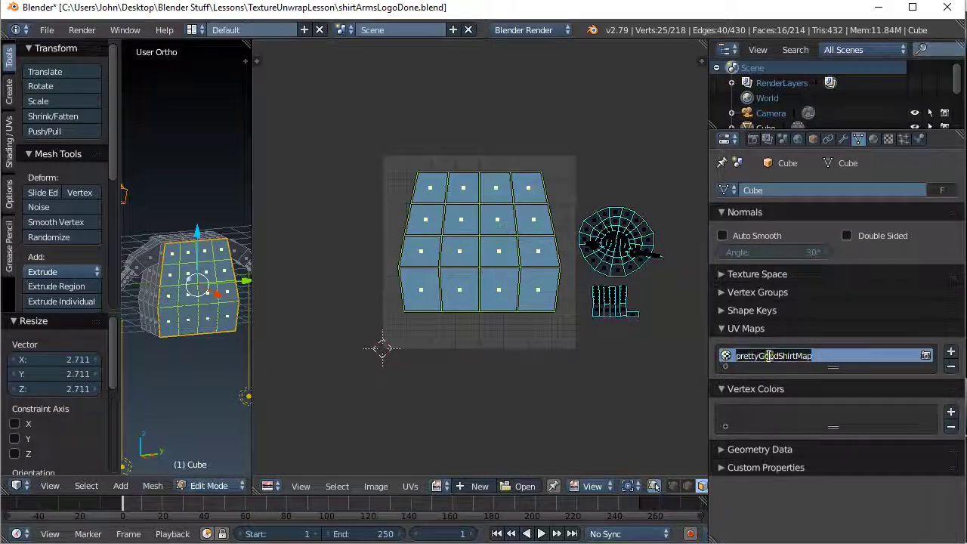
drag(745, 356, 814, 356)
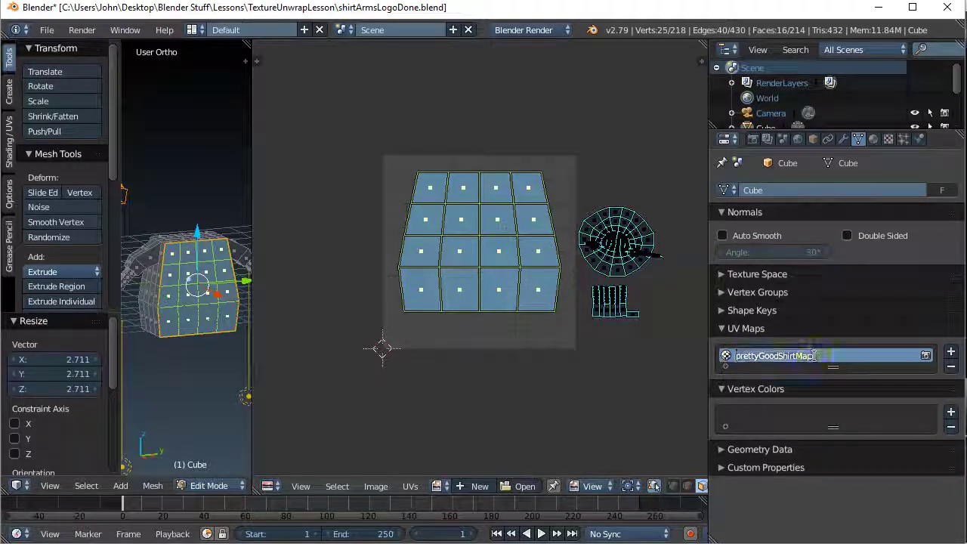
click(815, 356)
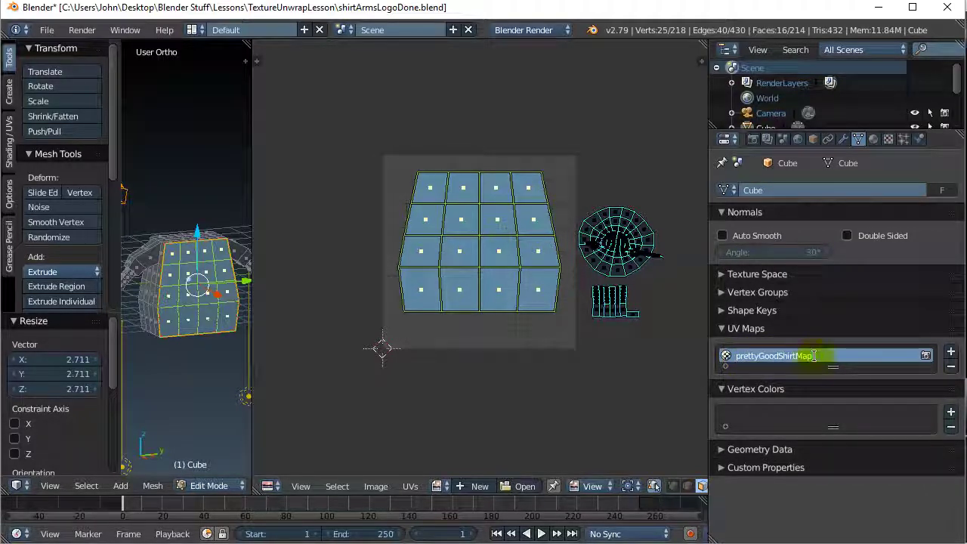
click(488, 370)
click(488, 370)
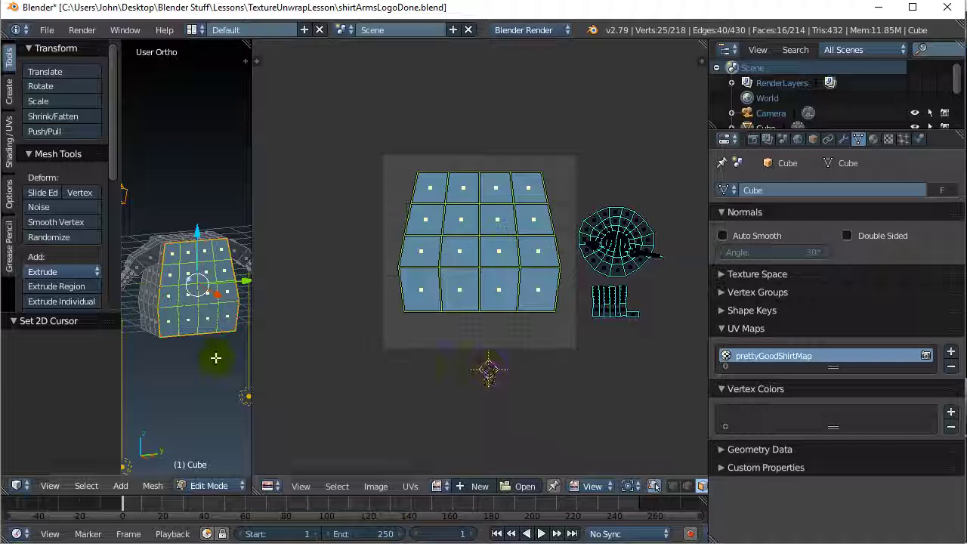
drag(251, 340, 352, 337)
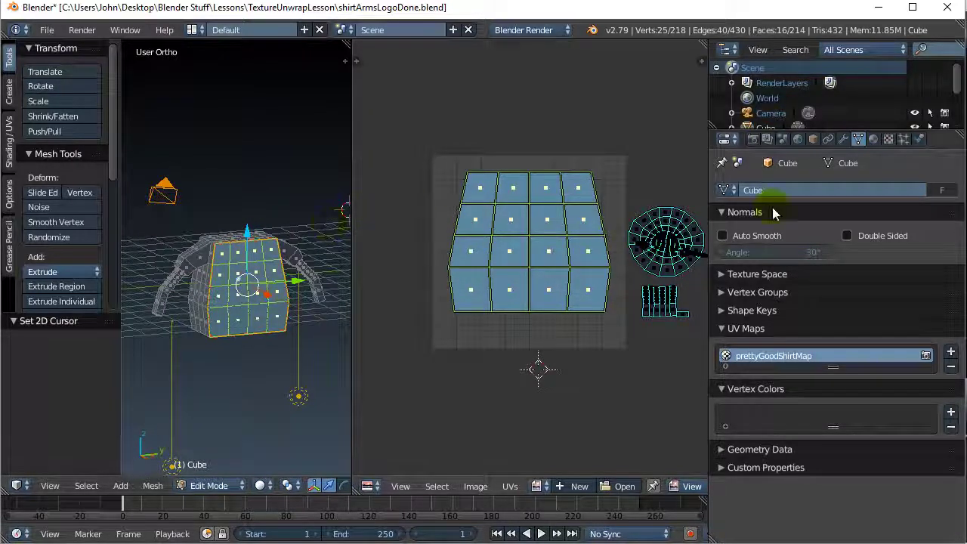
Step: Add a new material called Material to the Cube and select a shirt-front face
click(873, 139)
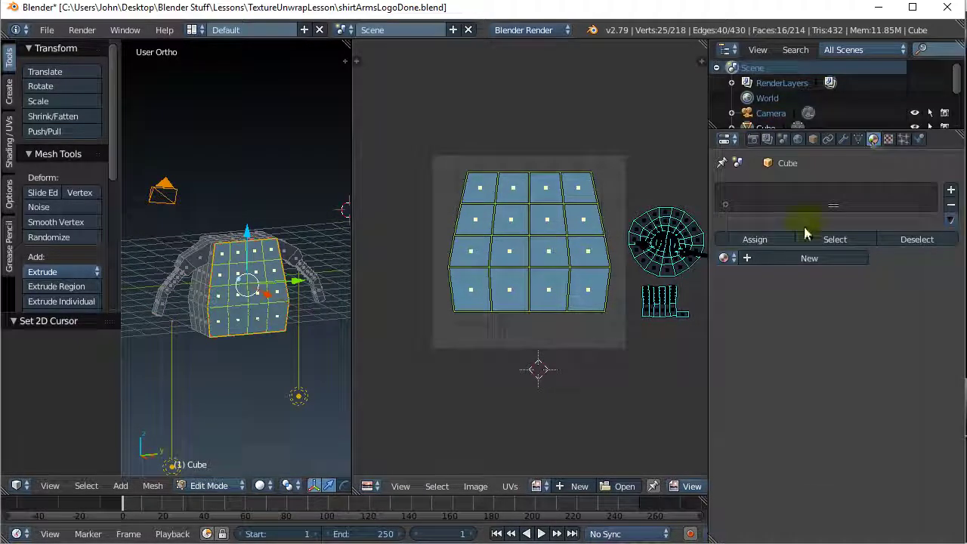
drag(832, 205, 831, 250)
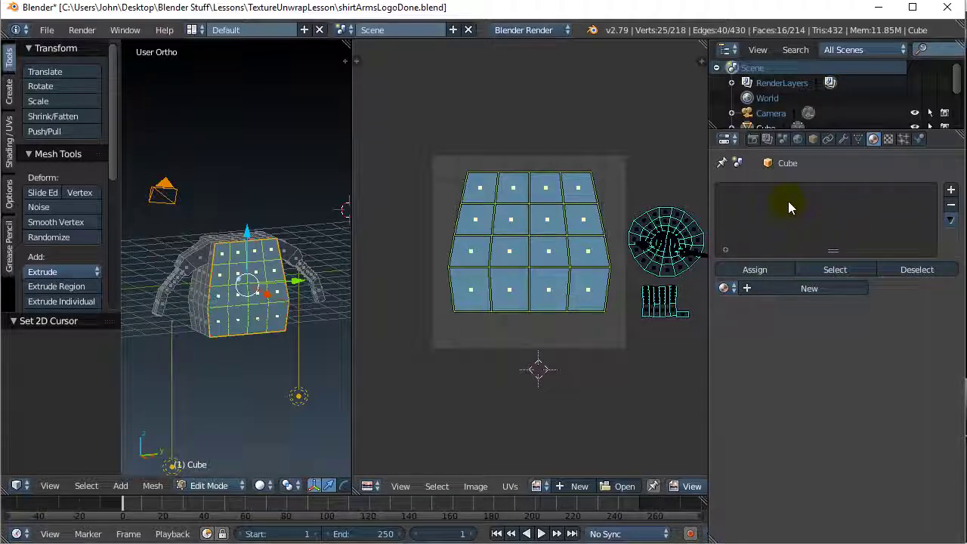
click(810, 288)
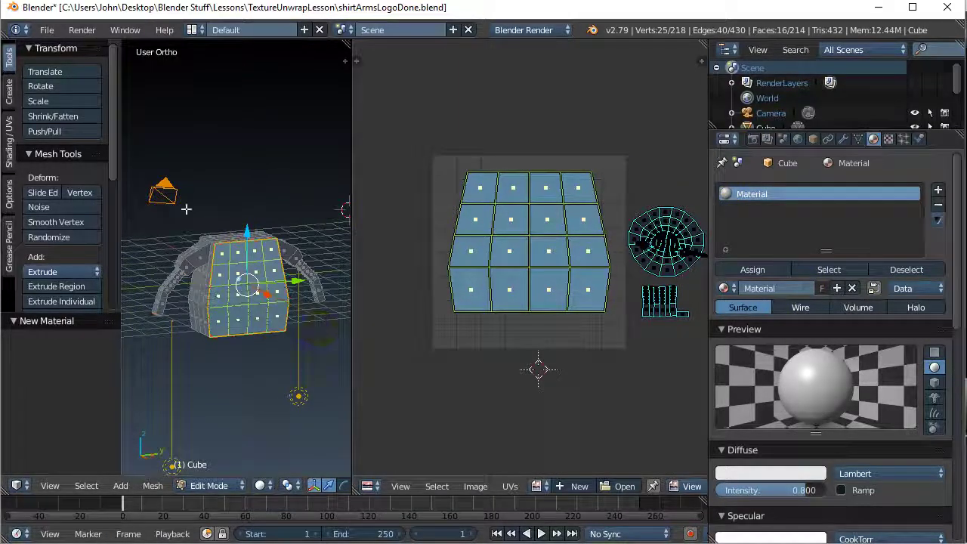
right_click(225, 260)
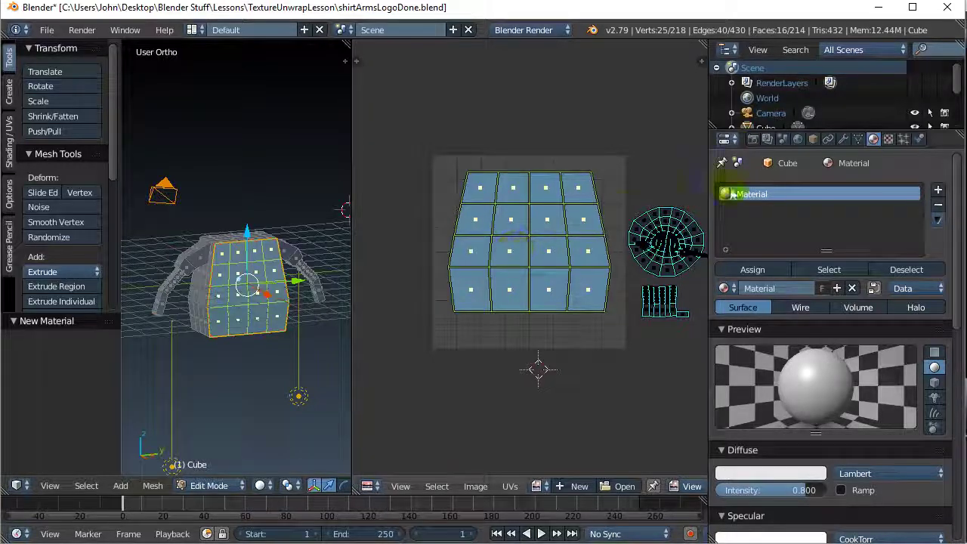
Step: Add a second slot with shirtFrontMaterial, orange diffuse (0.800, 0.301, 0.007), assigned to the front faces
click(937, 190)
click(808, 293)
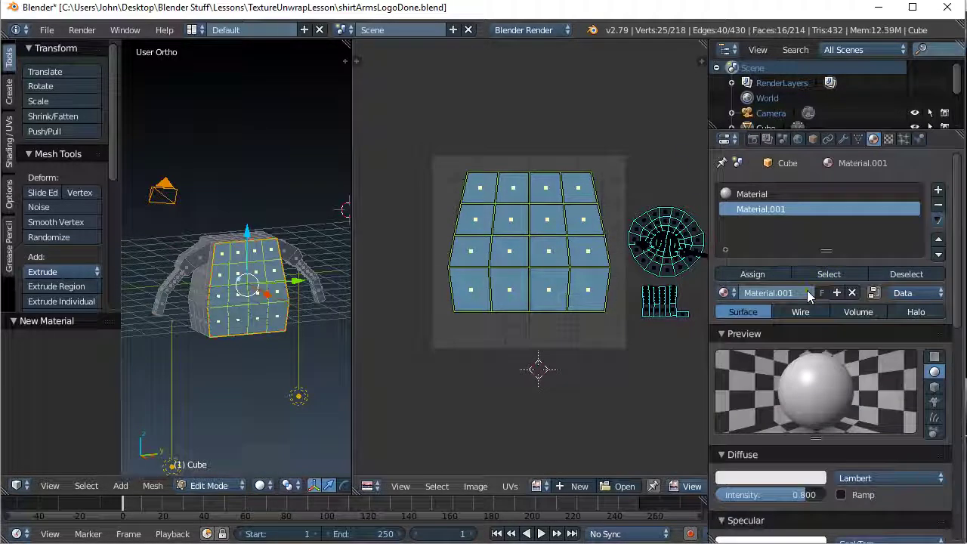
double_click(757, 211)
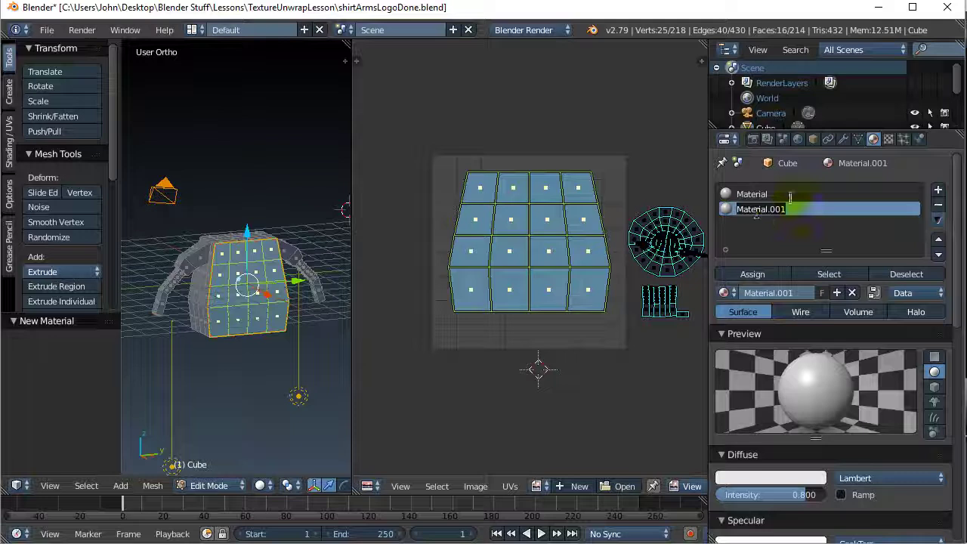
text(shirt)
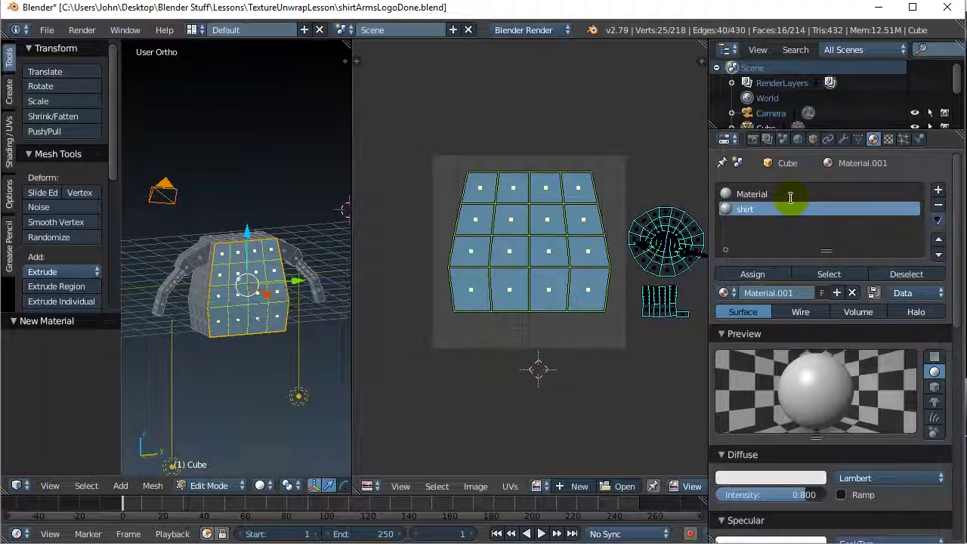
text(FrontMaterial)
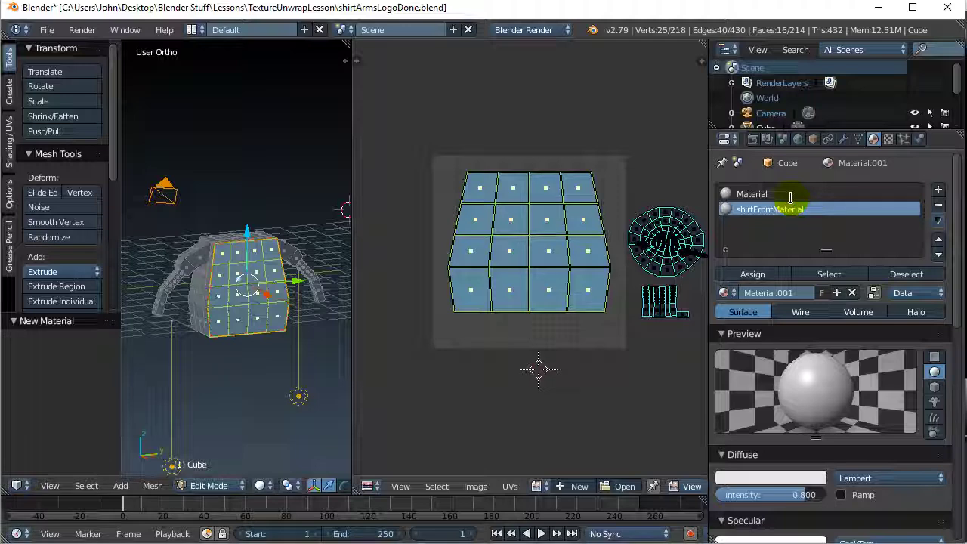
key(Return)
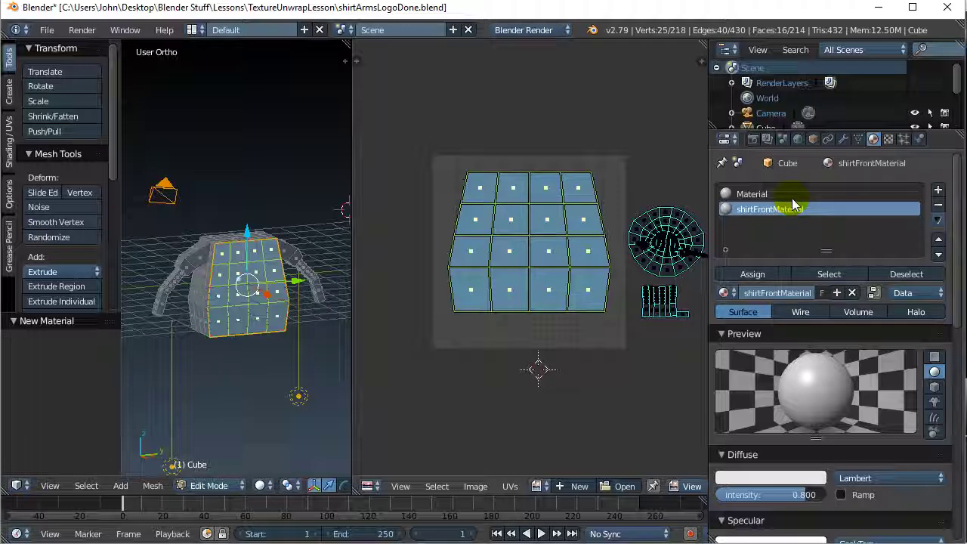
click(764, 478)
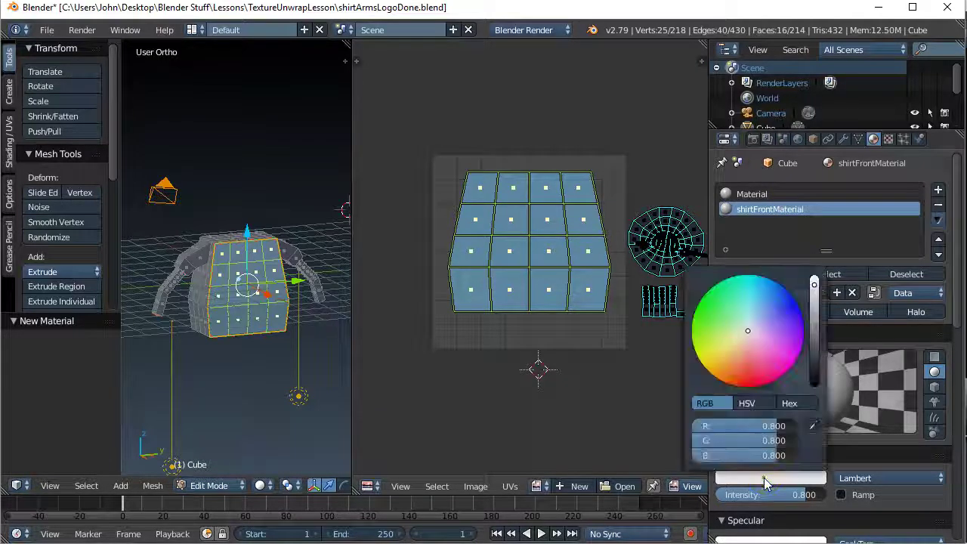
click(717, 371)
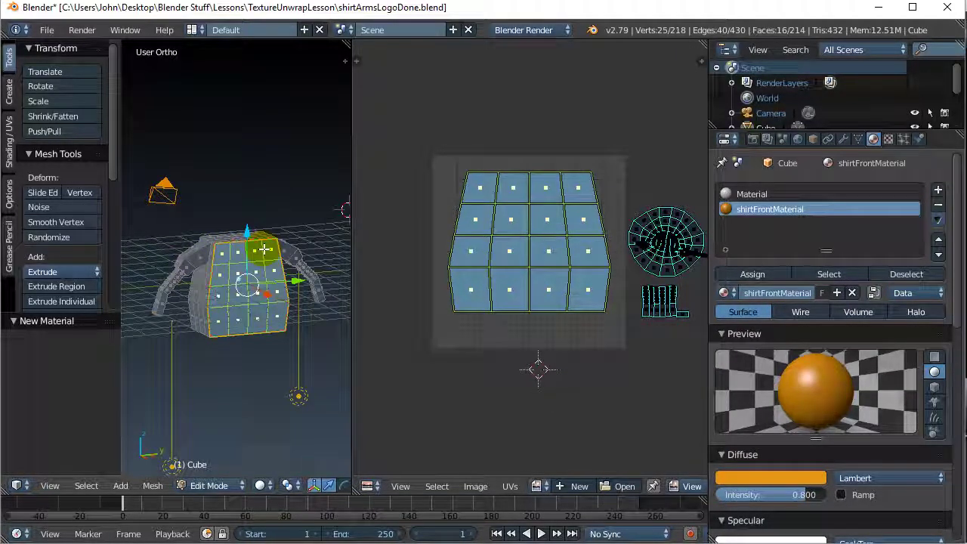
click(749, 274)
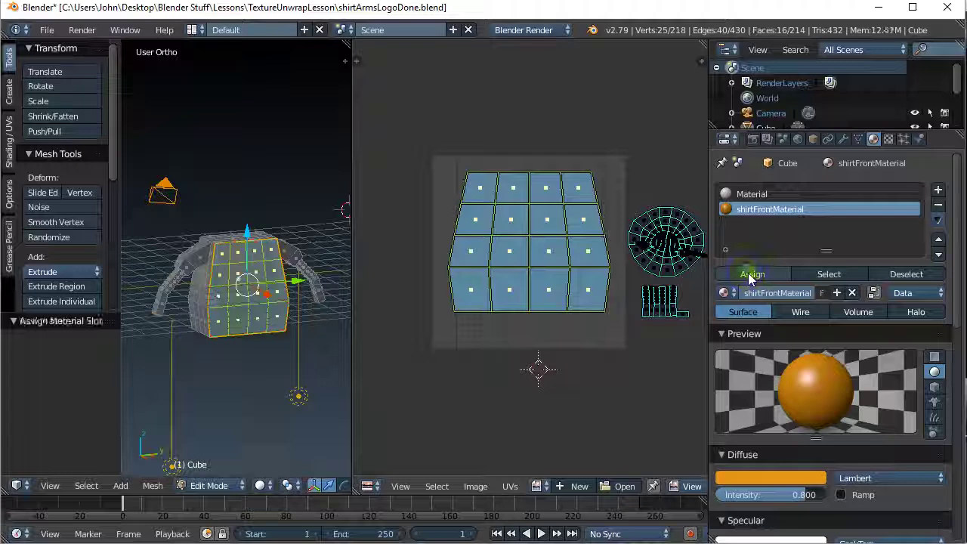
Step: Switch the viewport to Material shading
click(260, 486)
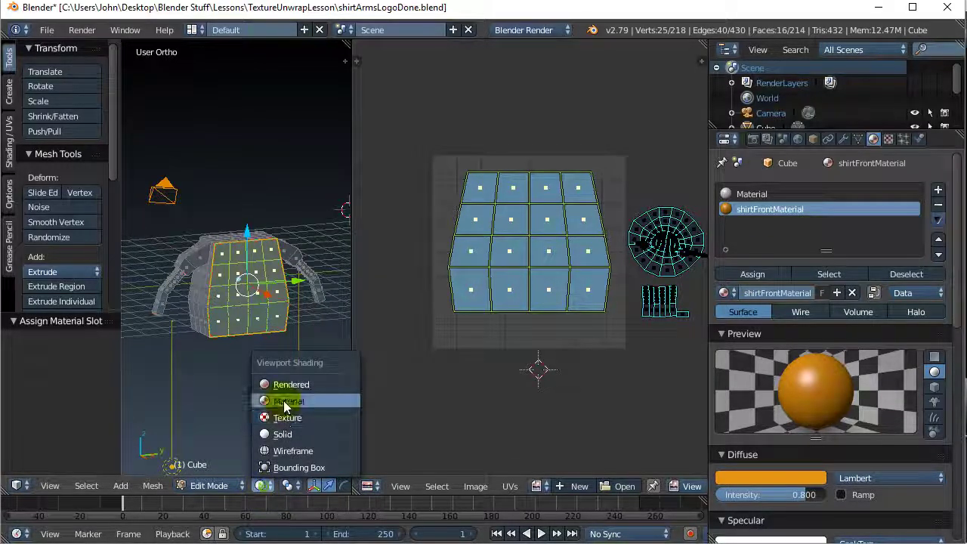
click(283, 400)
click(260, 486)
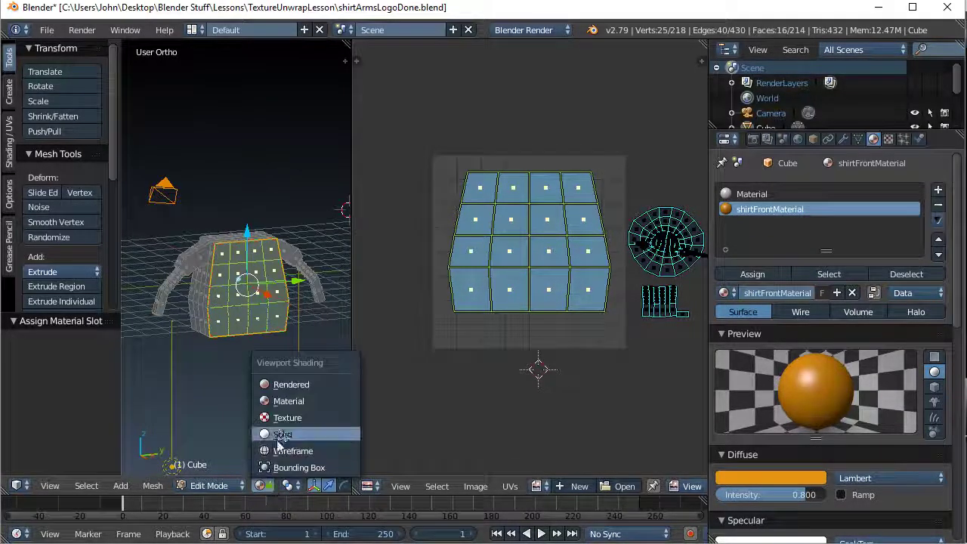
Step: Preview the orange-fronted shirt in Texture, then Rendered shading, then return to editing shading
click(281, 416)
click(260, 486)
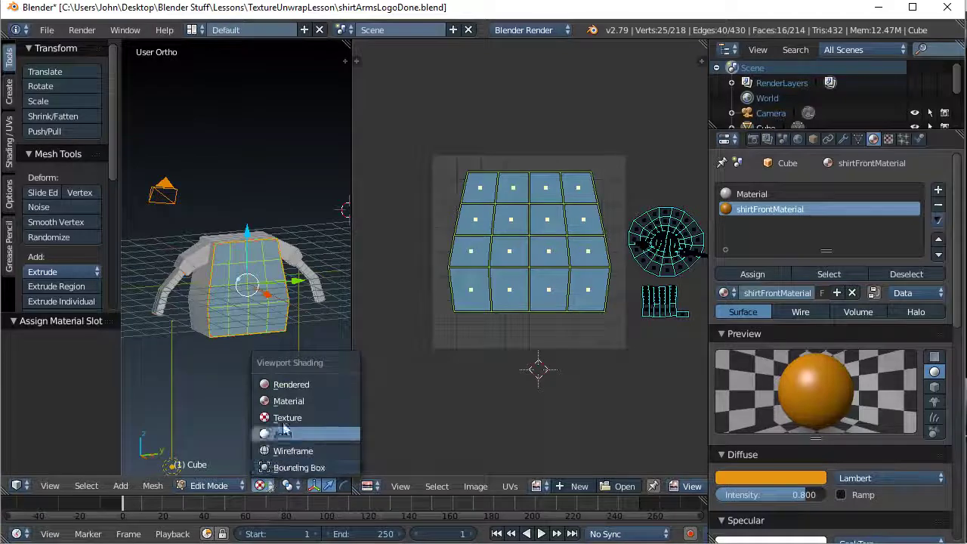
click(282, 385)
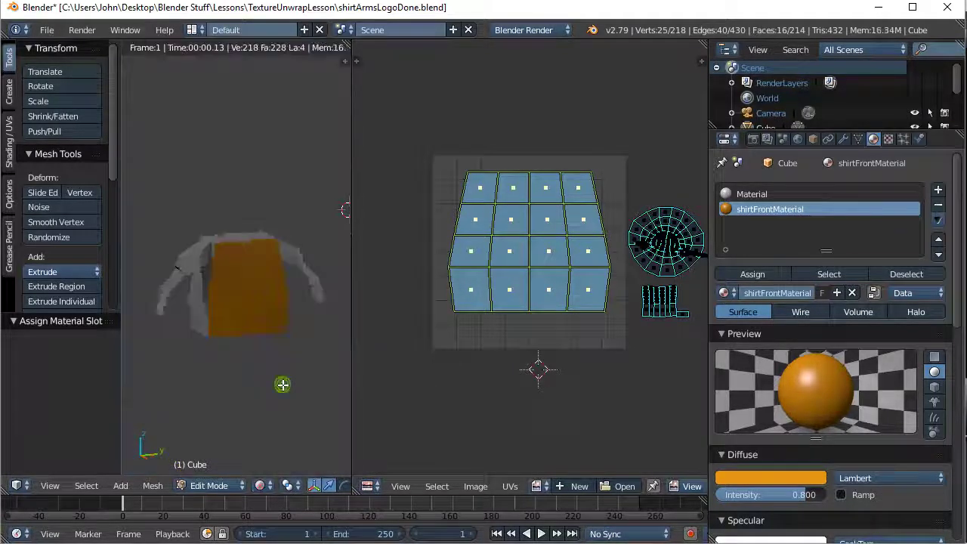
click(257, 486)
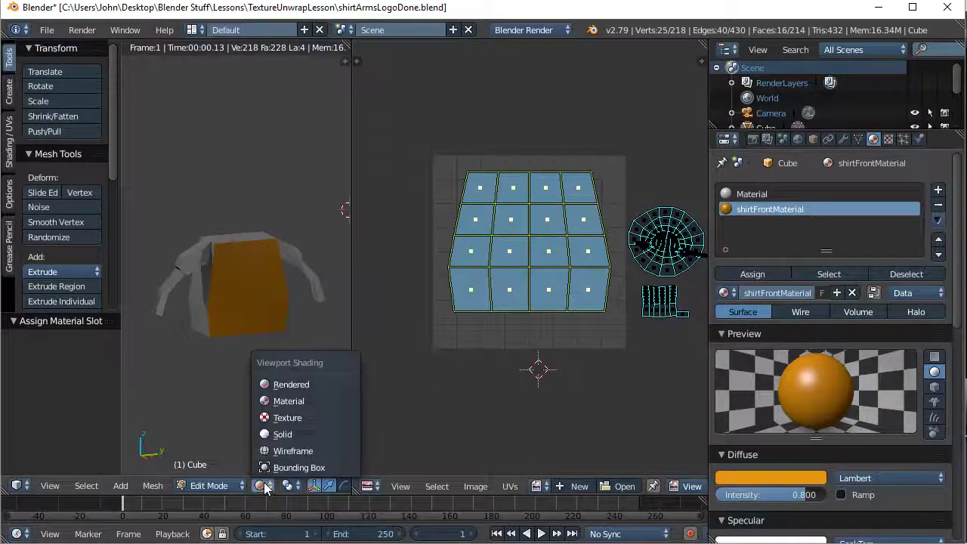
click(281, 403)
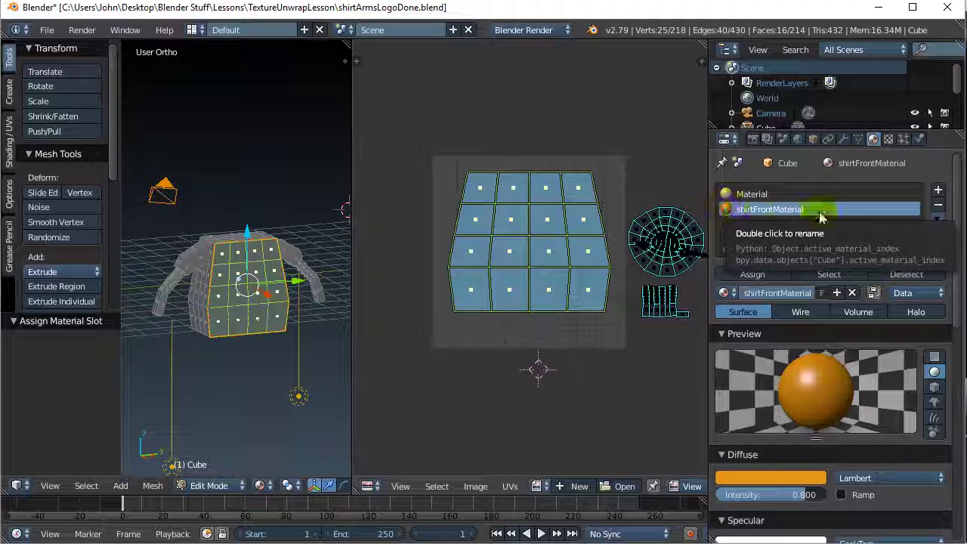
Step: Add a new Image or Movie texture to shirtFrontMaterial and bring up the Open Image browser
click(888, 139)
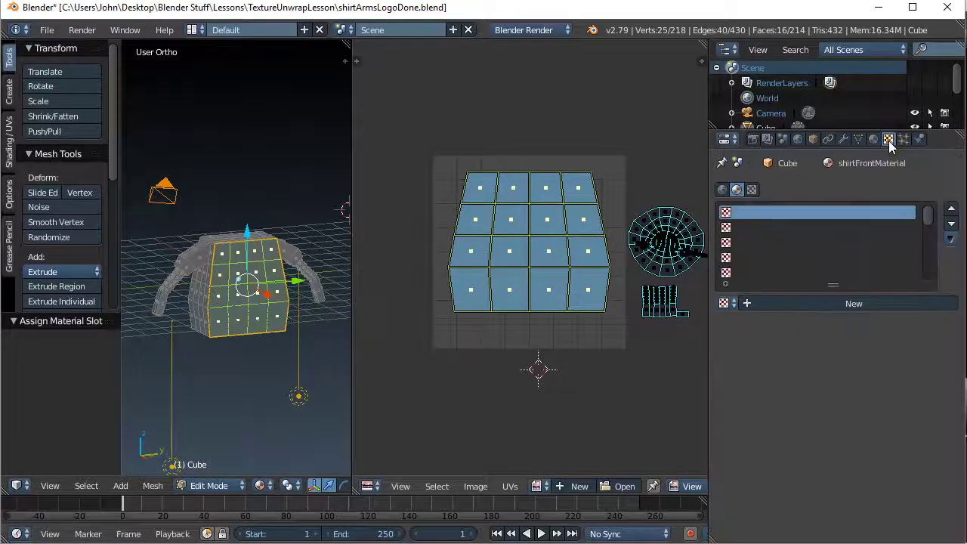
click(839, 304)
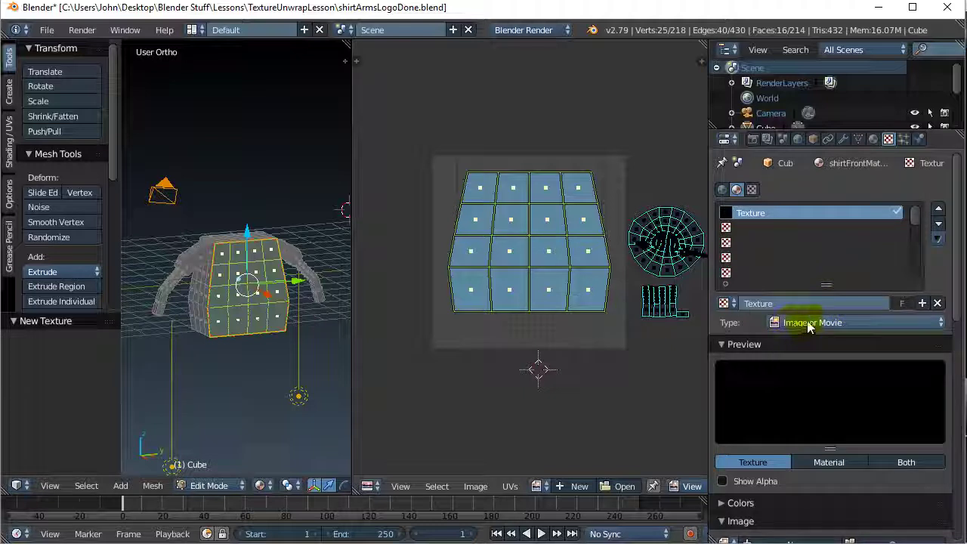
click(786, 323)
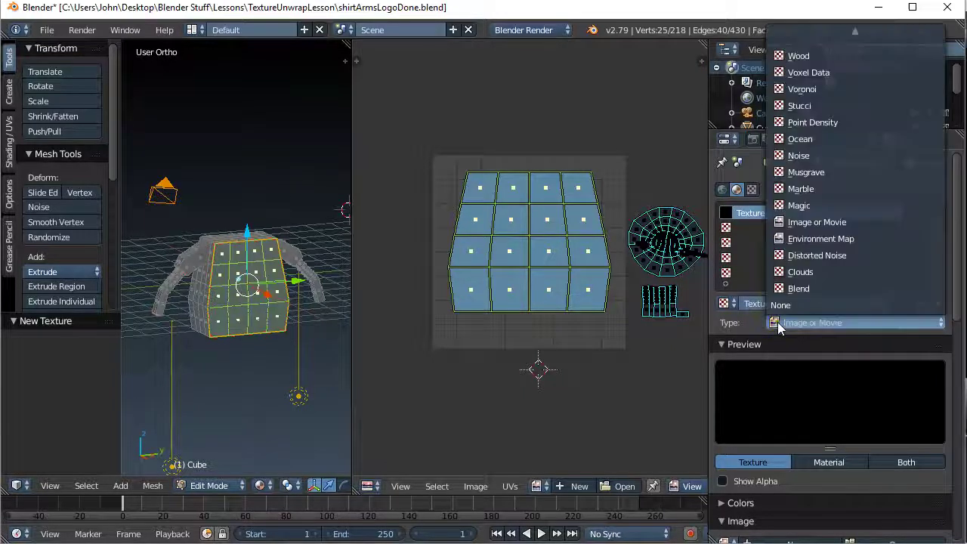
click(780, 323)
scroll(752, 327, down, 2)
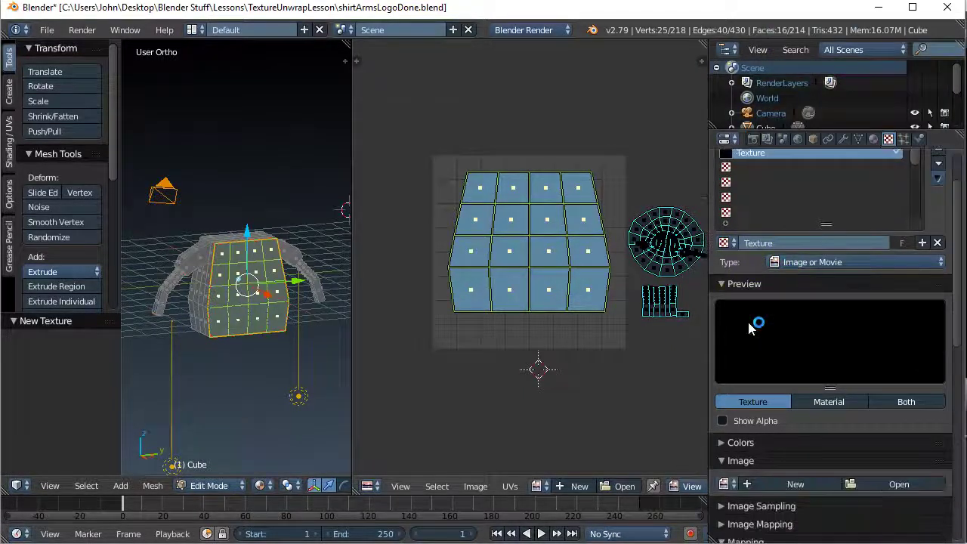
scroll(751, 327, down, 4)
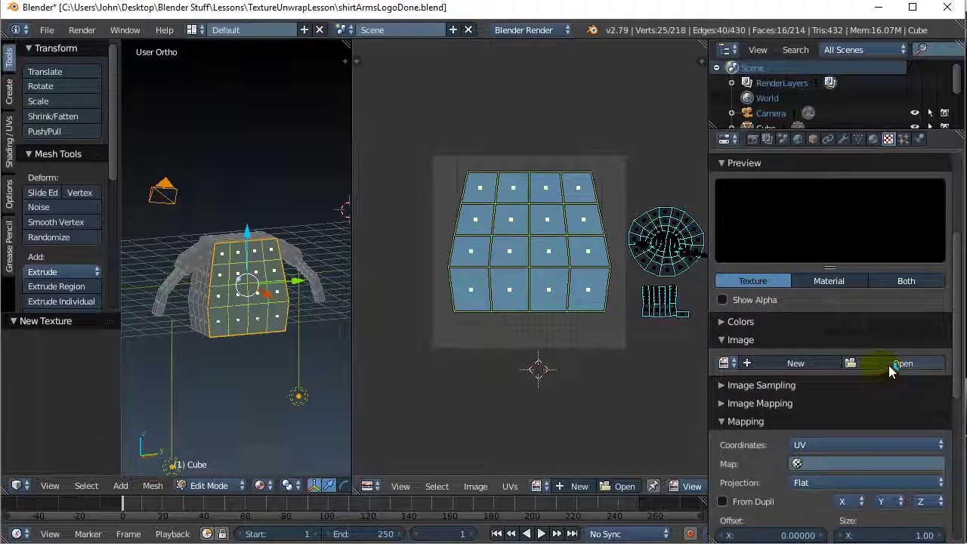
click(897, 364)
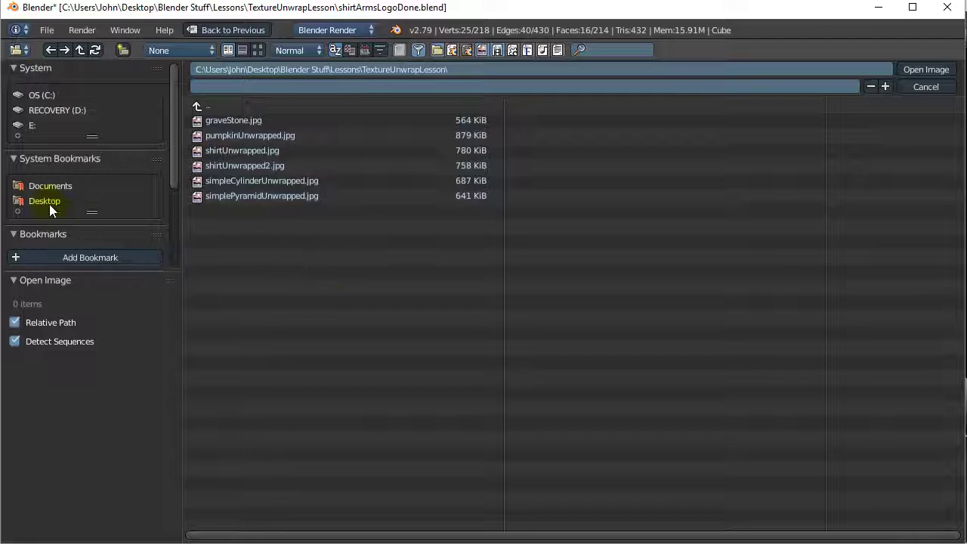
Step: Load face03.jpg from Desktop/Blender Stuff/Lessons/Material 01 as the texture image
click(49, 204)
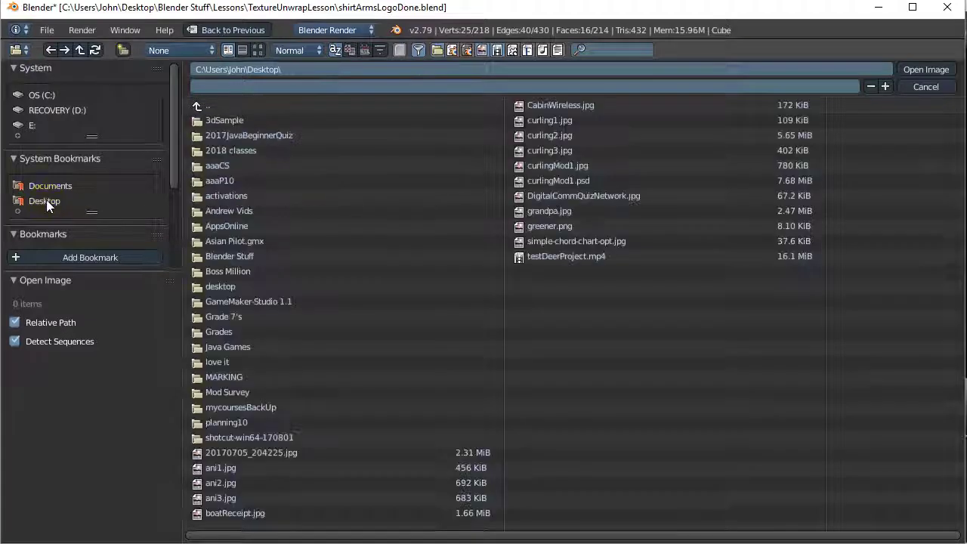
click(198, 256)
click(198, 180)
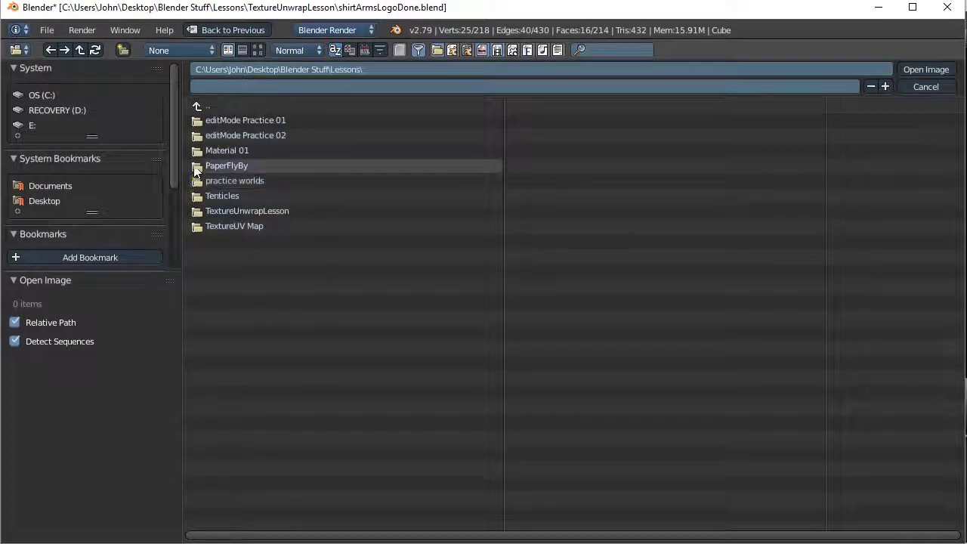
click(198, 150)
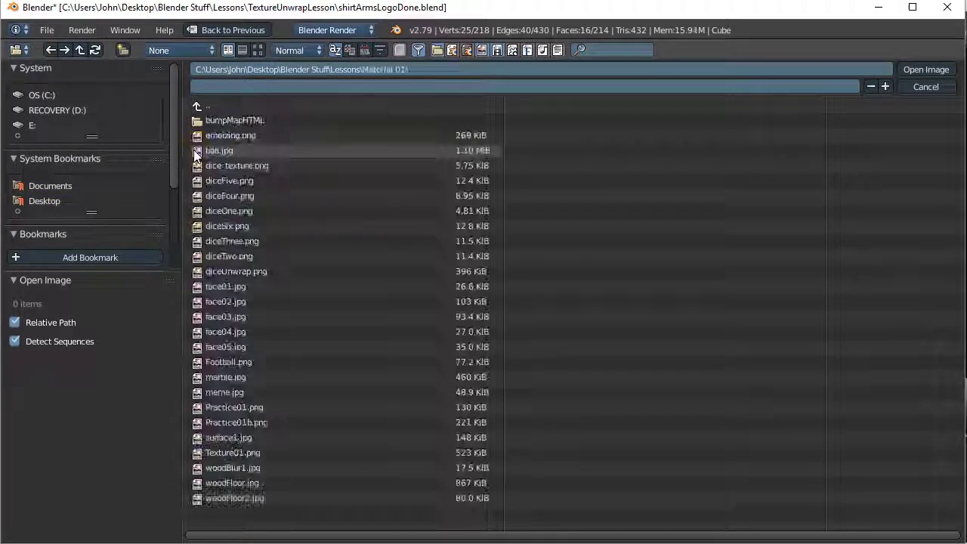
click(197, 322)
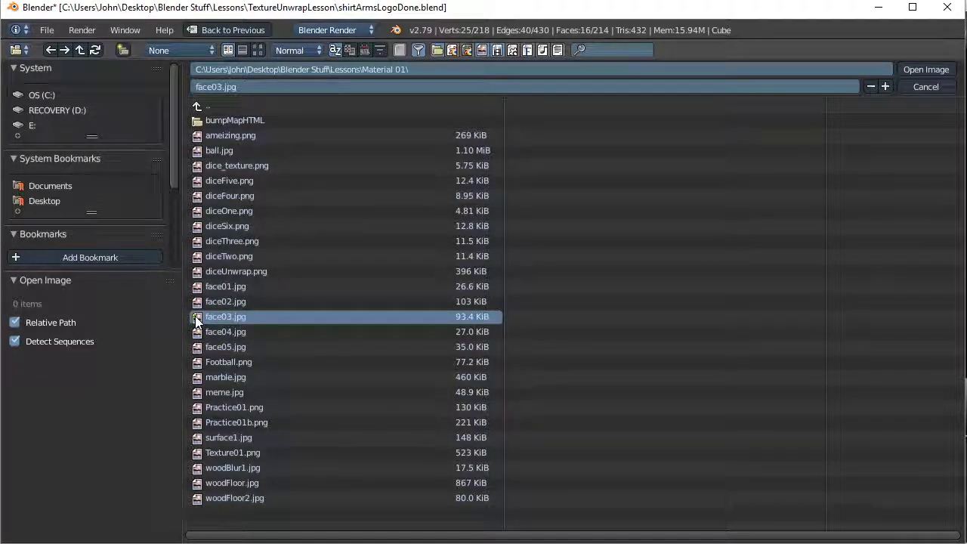
double_click(197, 321)
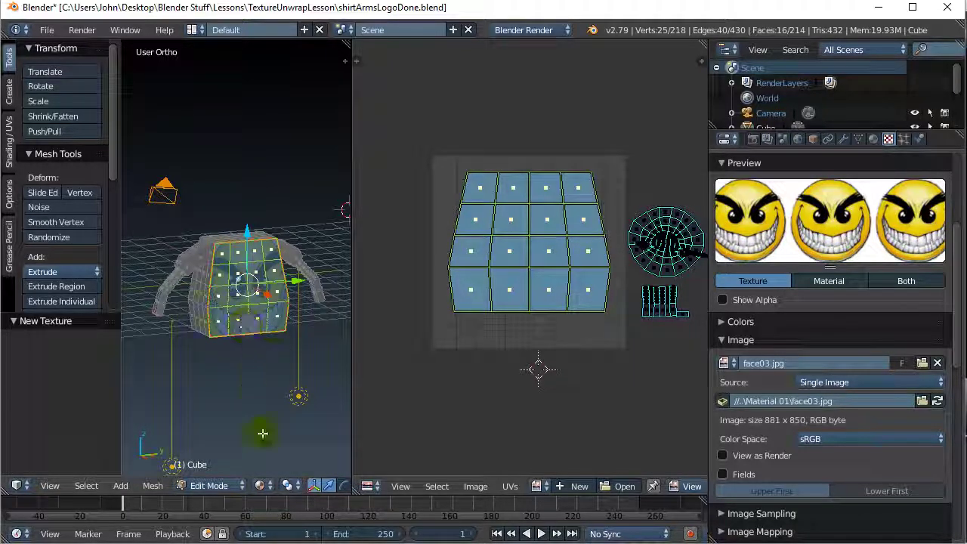
Step: Switch to Material shading and map face03.jpg with UV coordinates through prettyGoodShirtMap
click(260, 485)
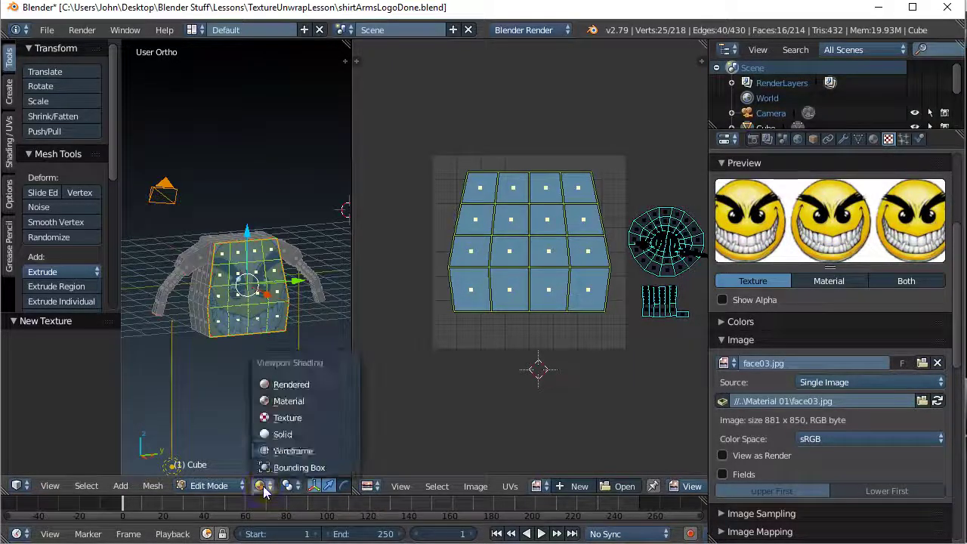
click(282, 406)
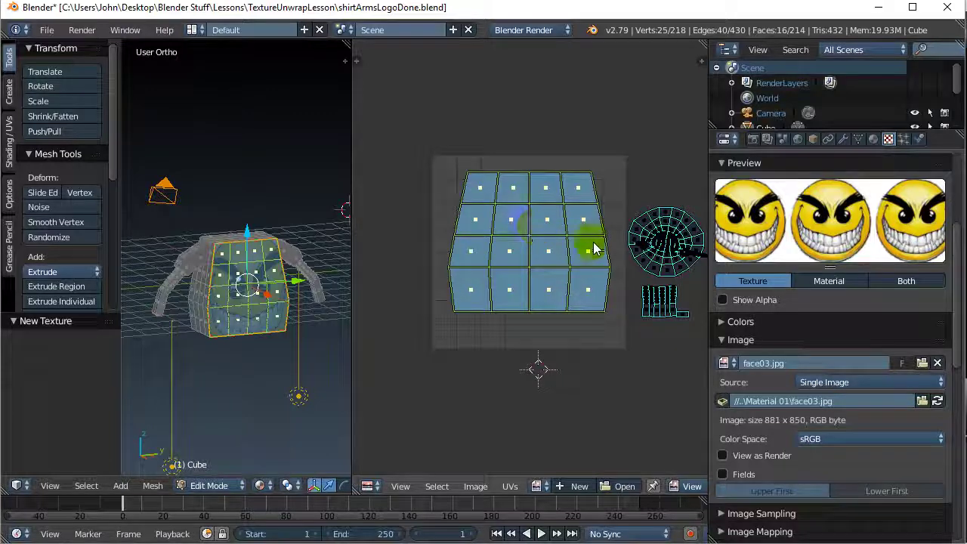
scroll(807, 316, down, 3)
scroll(809, 307, down, 3)
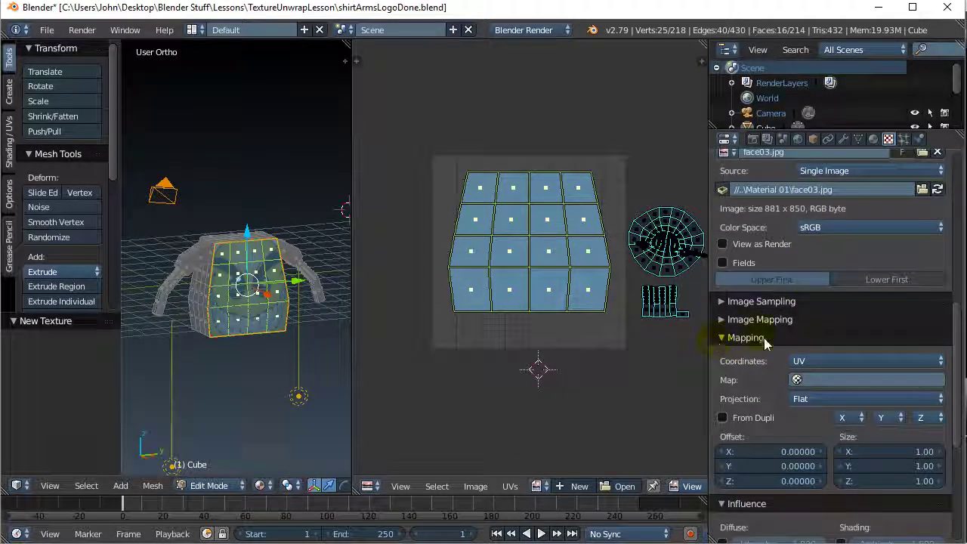
click(801, 364)
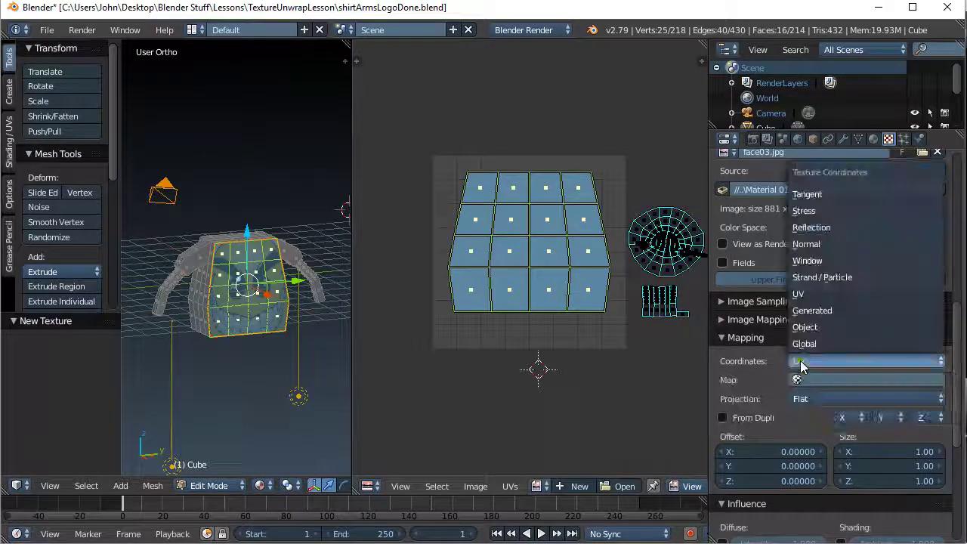
click(813, 294)
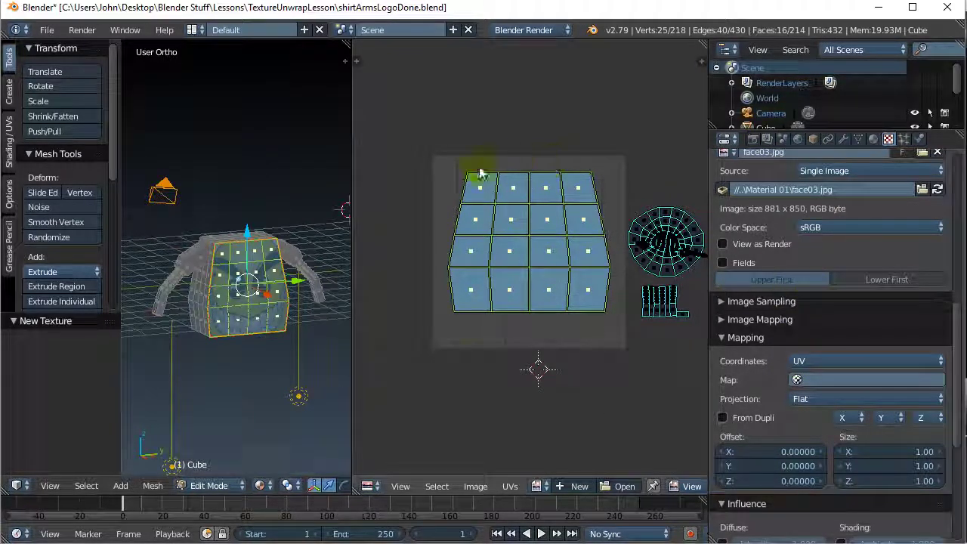
click(797, 380)
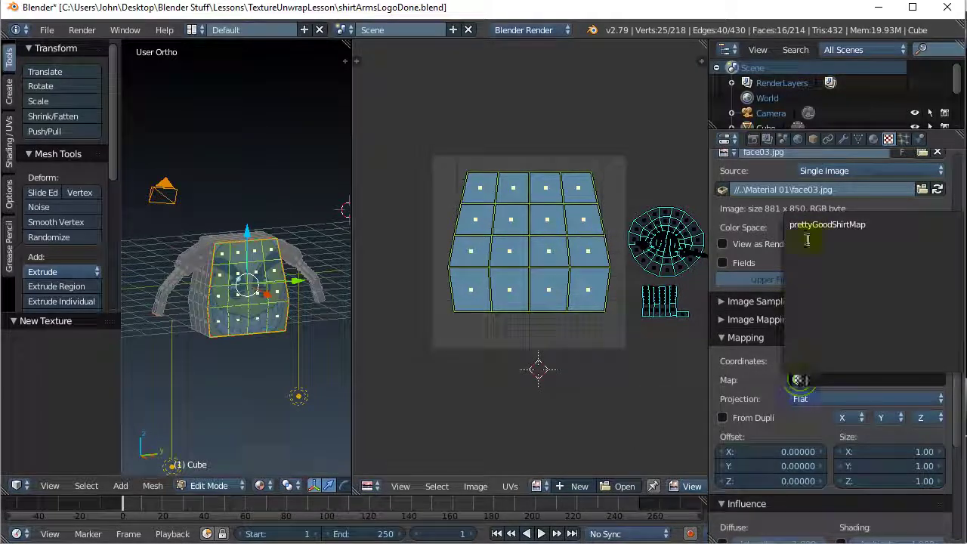
click(821, 226)
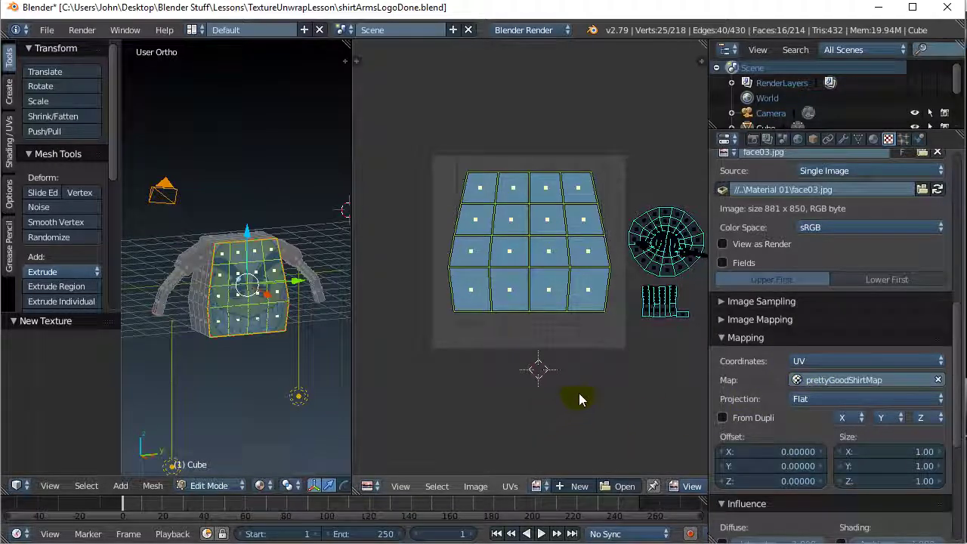
Step: Review the shirtFrontMaterial settings, return to the face03.jpg texture, and pick UV vertices
click(873, 139)
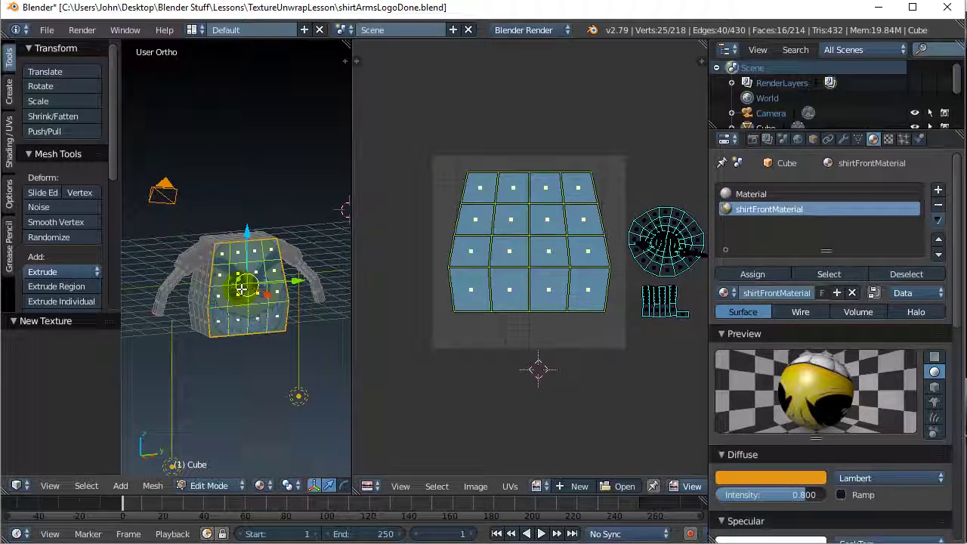
click(888, 139)
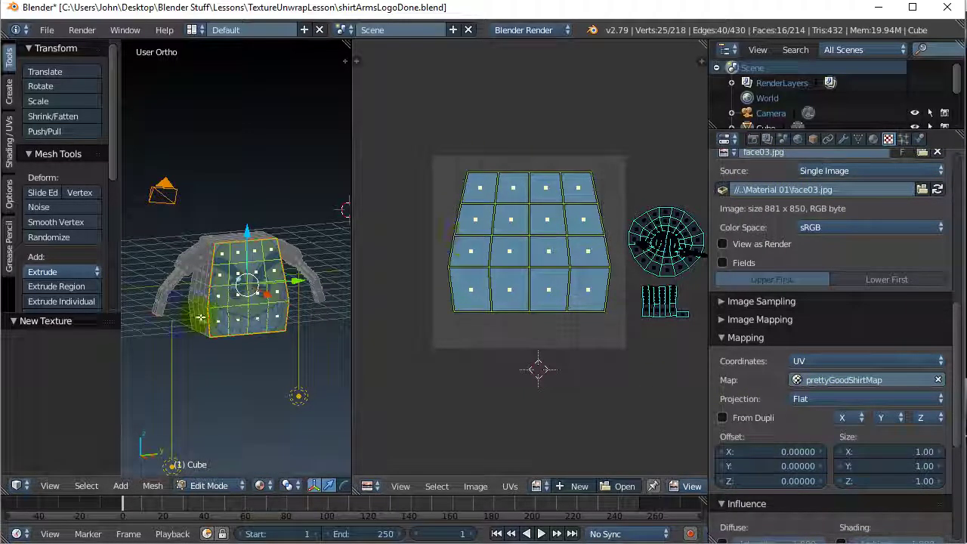
click(517, 280)
click(518, 253)
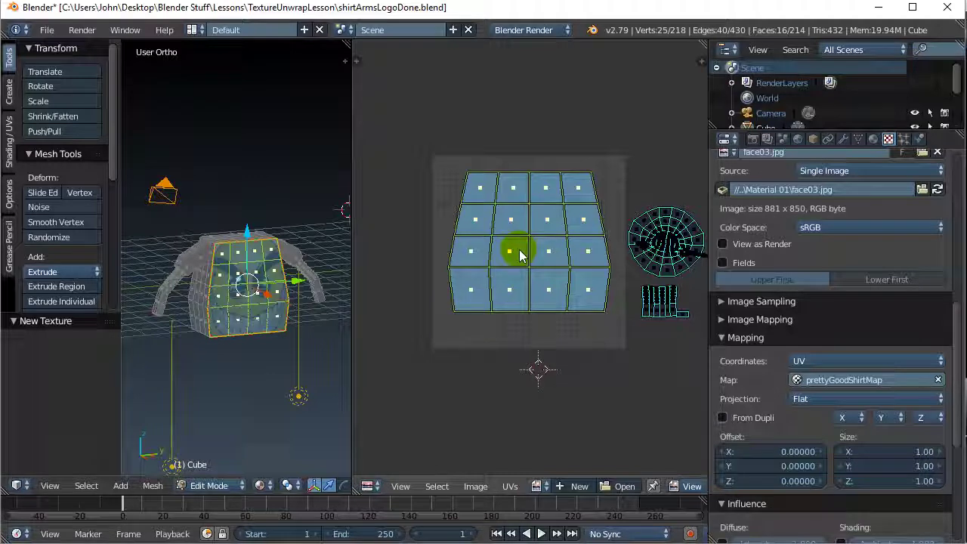
Step: Deselect the UVs, widen the UV editor leftward and zoom into the shirt's UV grid
click(412, 259)
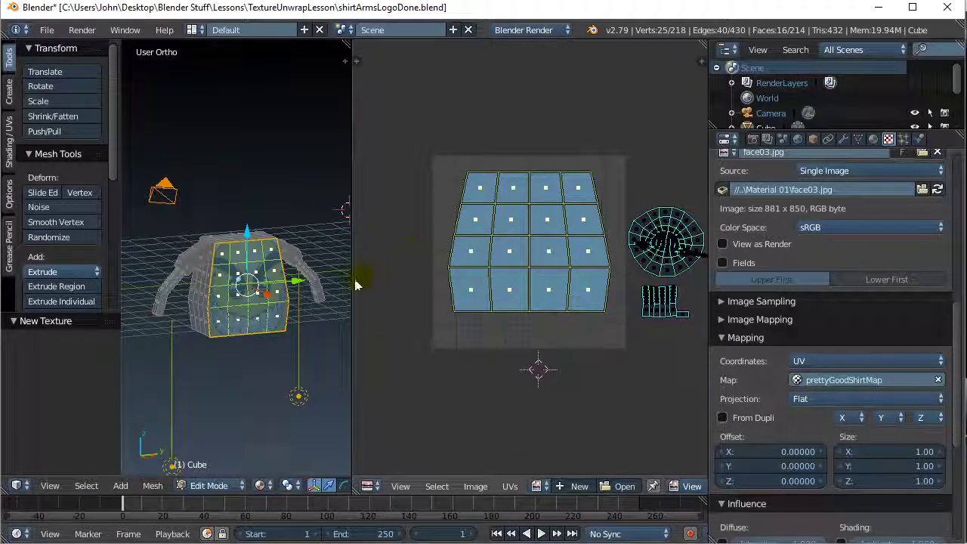
drag(352, 278, 307, 281)
scroll(512, 316, up, 2)
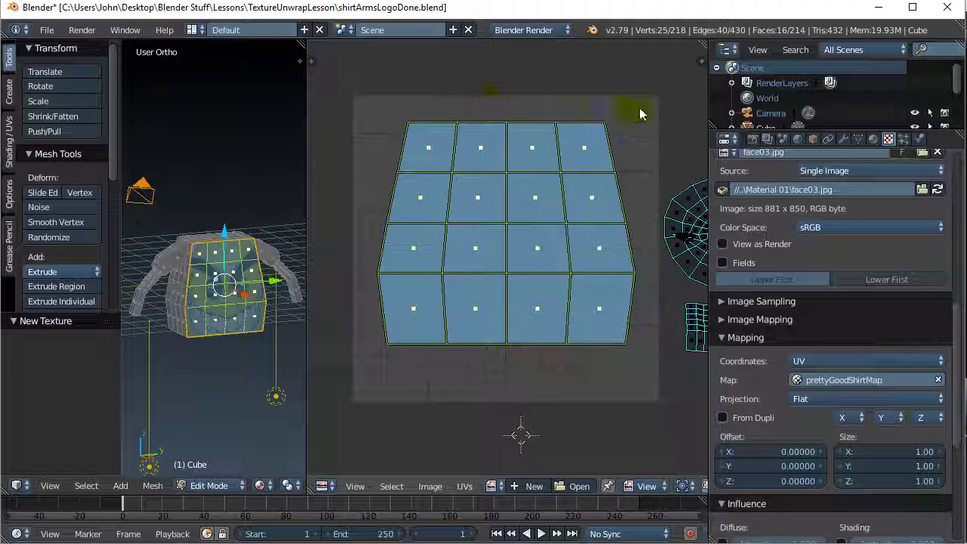
Step: Show face03.jpg in the UV editor and place the 2D cursor on the UV grid
click(491, 486)
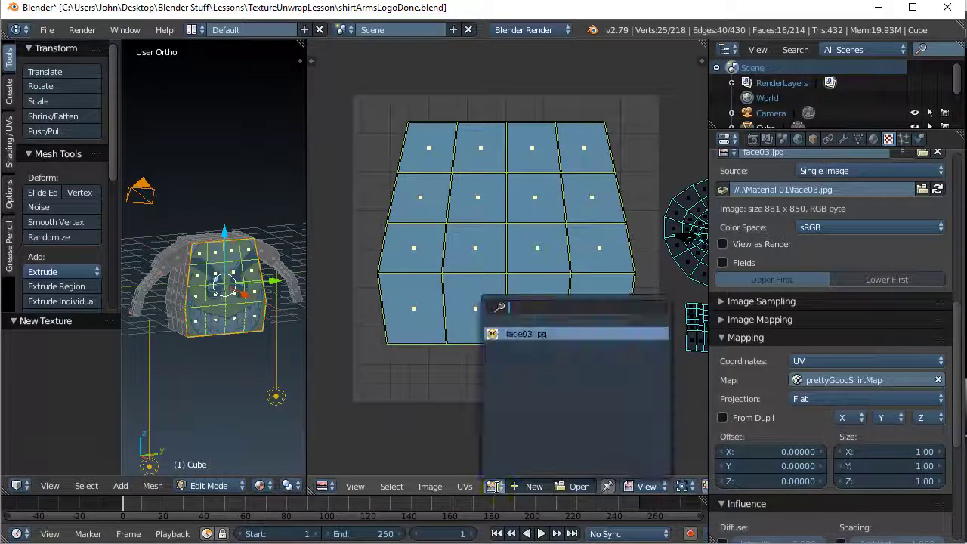
click(492, 334)
click(491, 486)
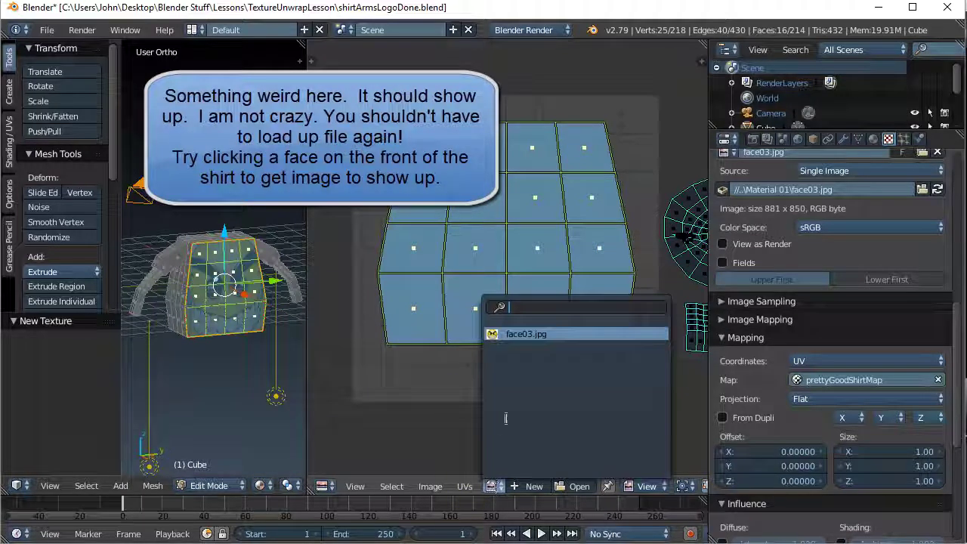
click(494, 337)
click(495, 337)
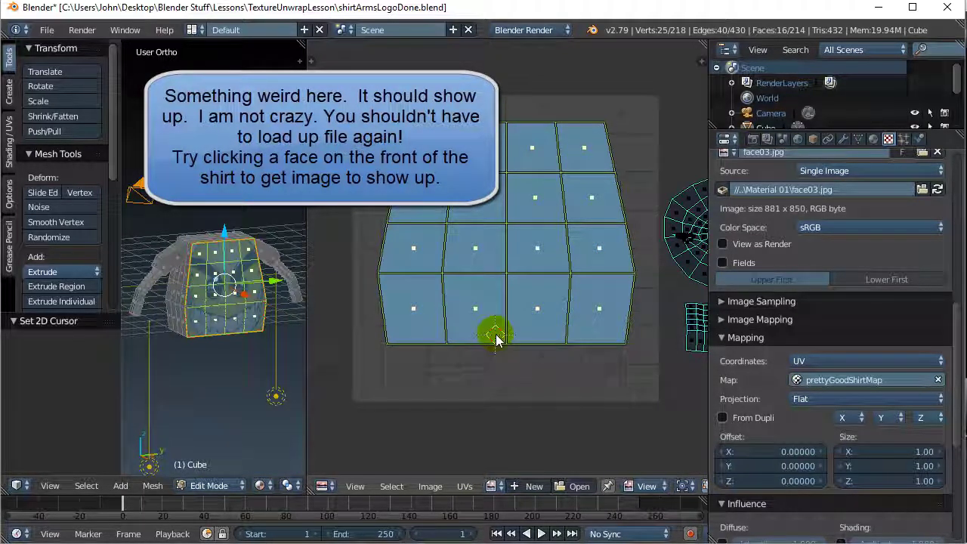
click(531, 430)
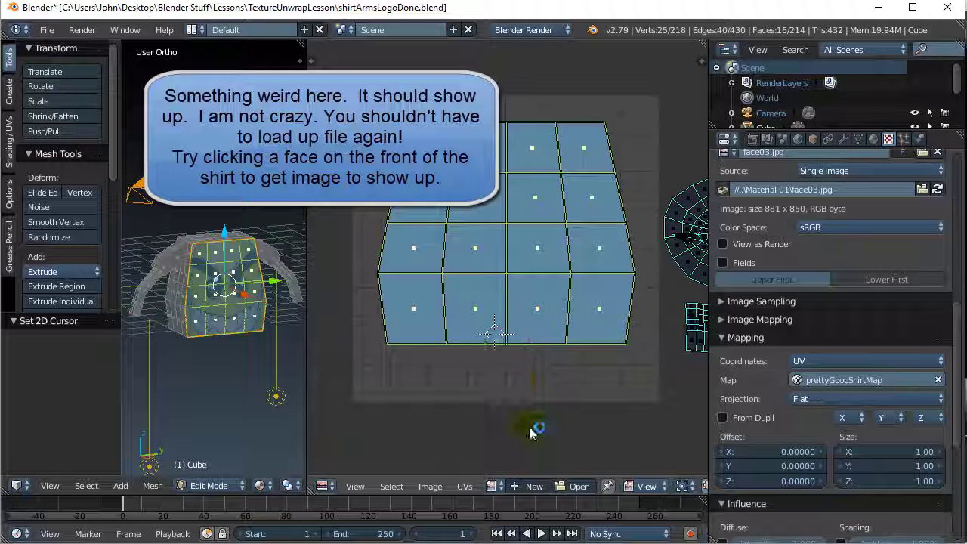
click(518, 385)
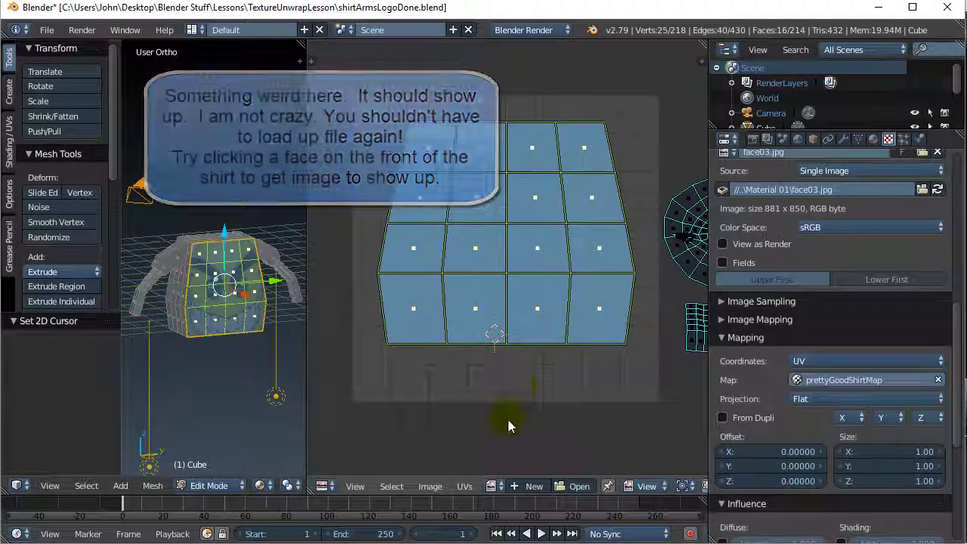
Step: Reassign face03.jpg to the UV editor and bring up the Open Image browser
click(492, 486)
click(495, 334)
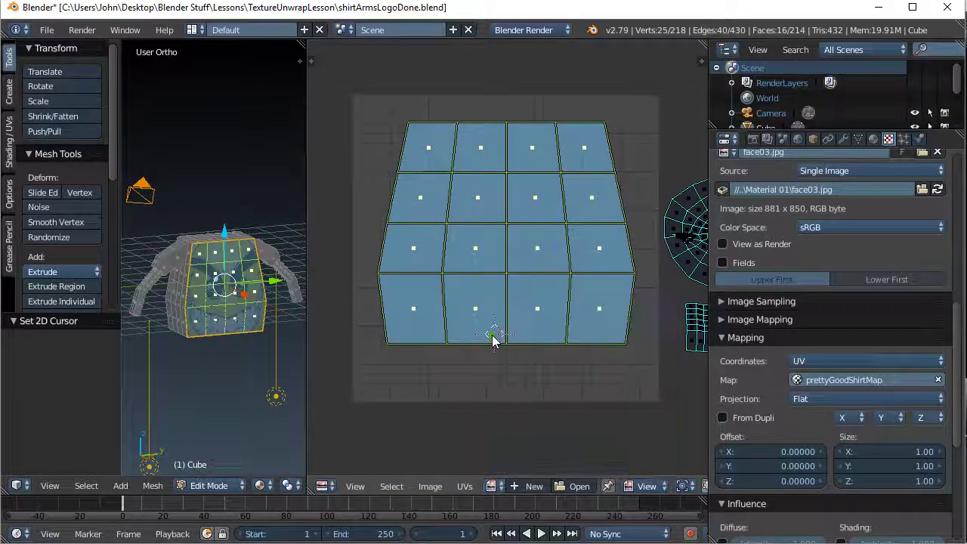
click(492, 334)
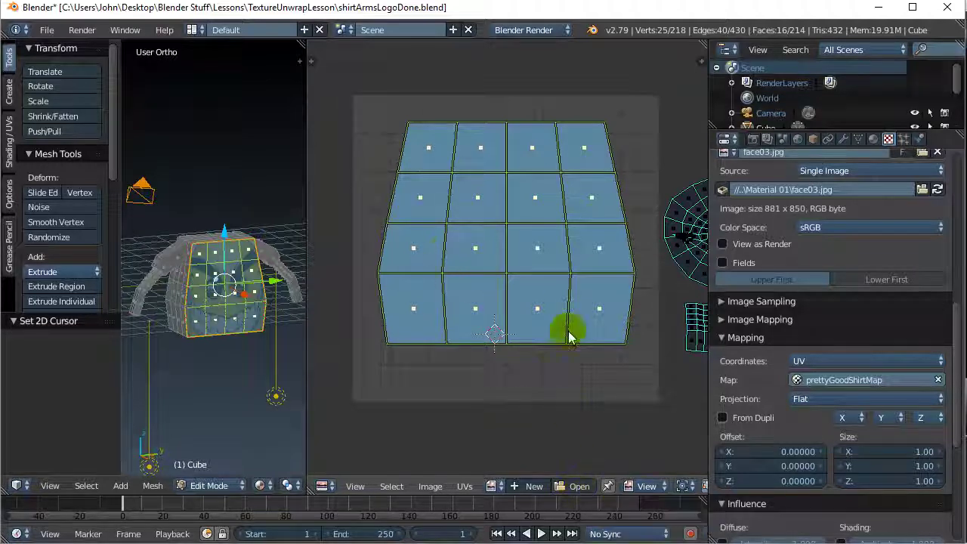
click(578, 487)
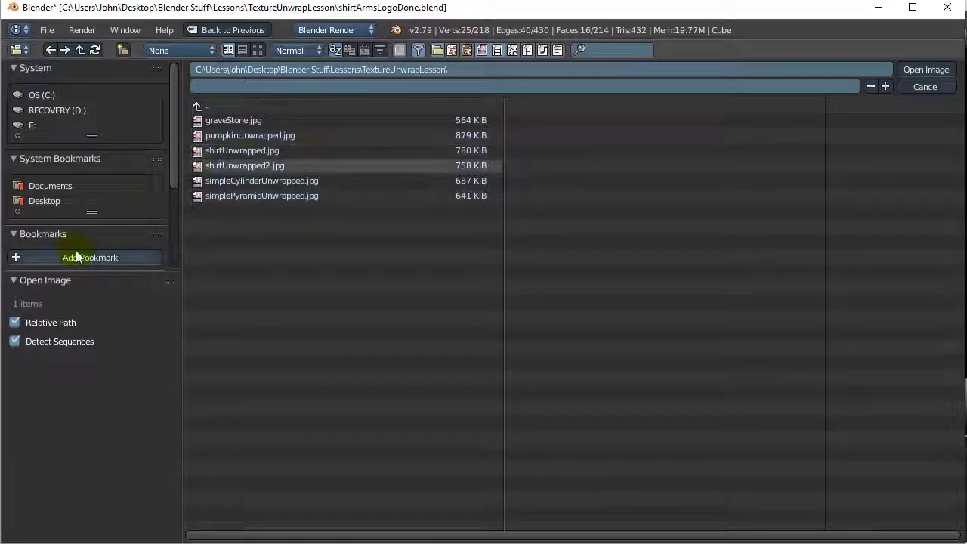
Step: Load face03.jpg from Desktop > Blender Stuff > Lessons > Material 01 and select it in the image editor
click(45, 201)
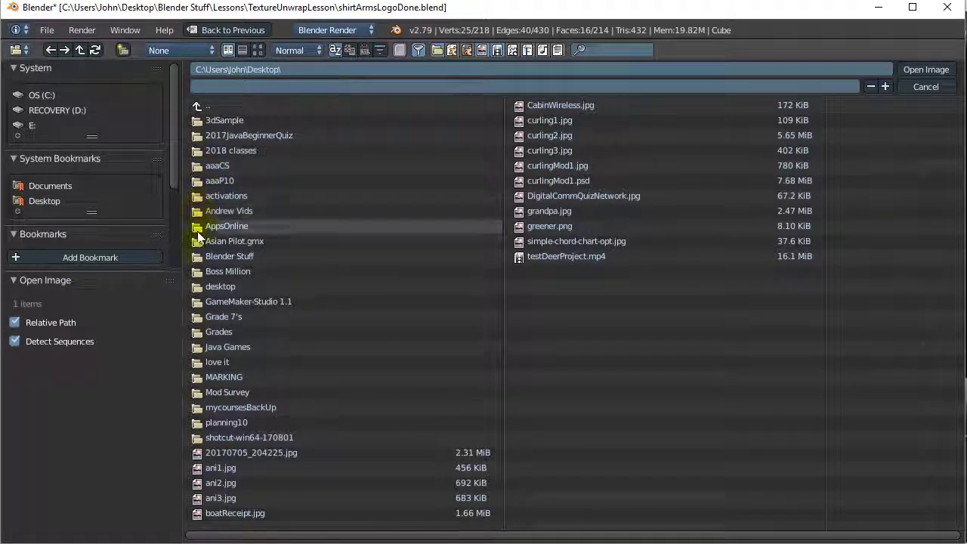
click(197, 256)
click(193, 181)
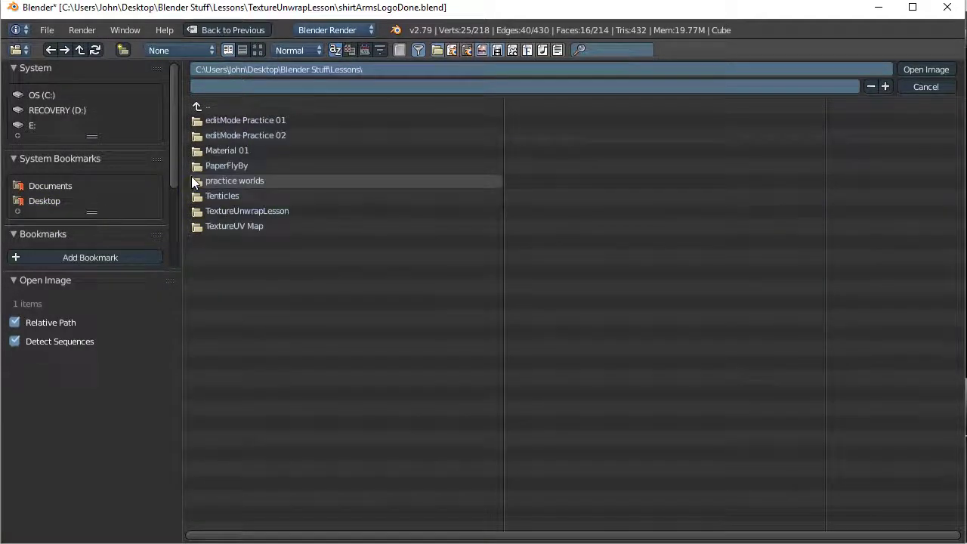
click(195, 153)
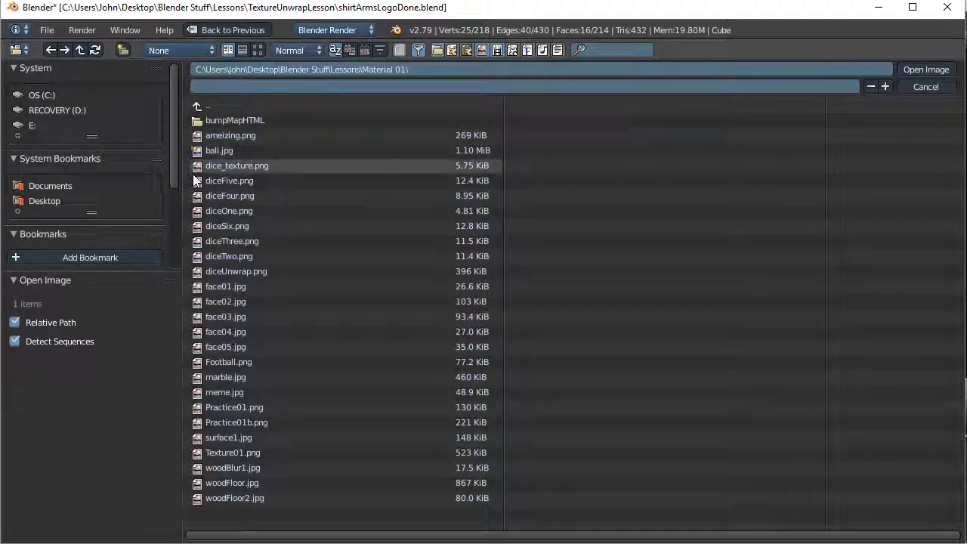
double_click(195, 317)
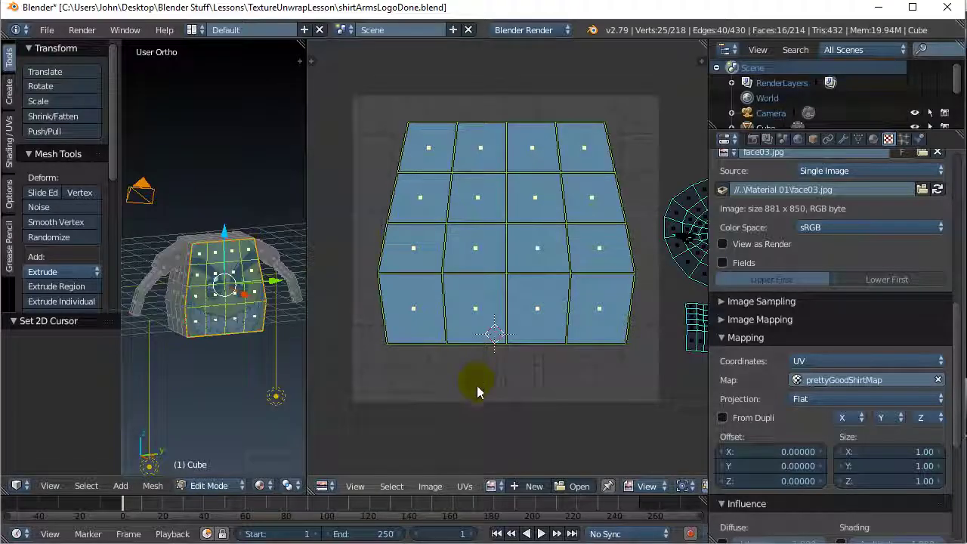
click(491, 485)
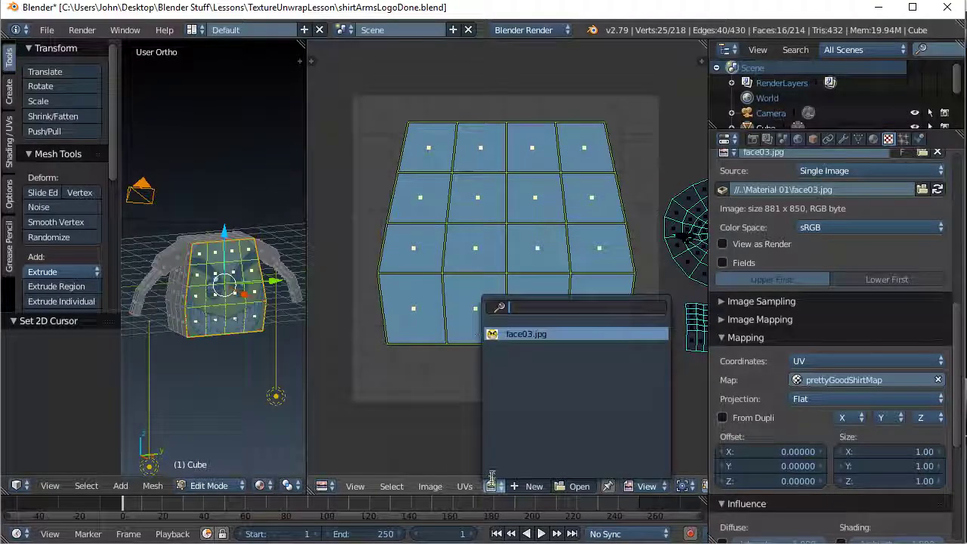
click(495, 334)
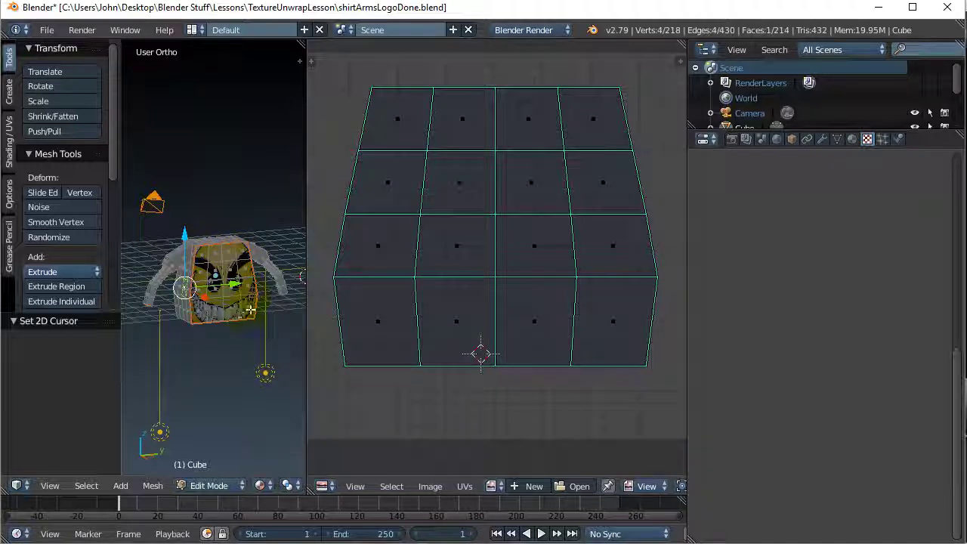
Step: Display face03.jpg in the image editor and select a shirt-front face to view its UVs
click(491, 486)
click(521, 334)
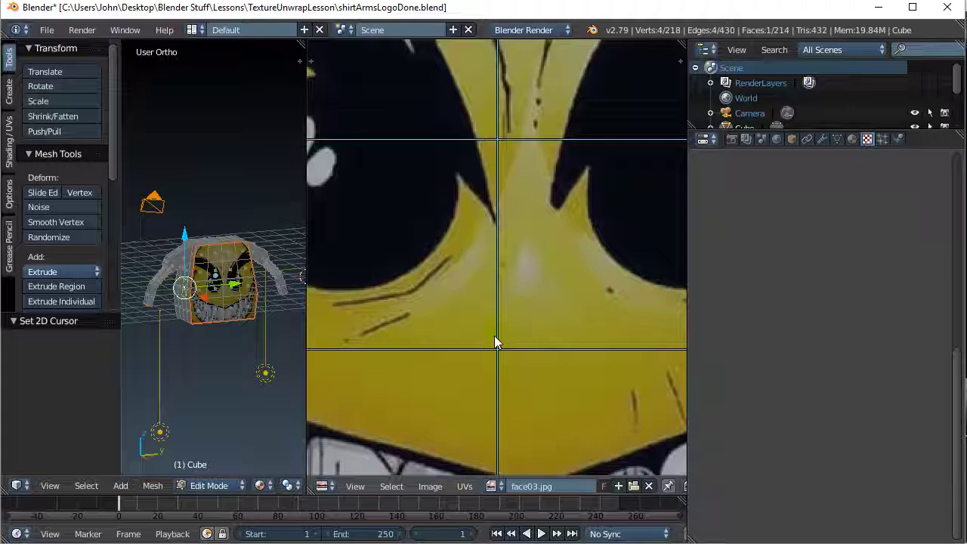
right_click(215, 287)
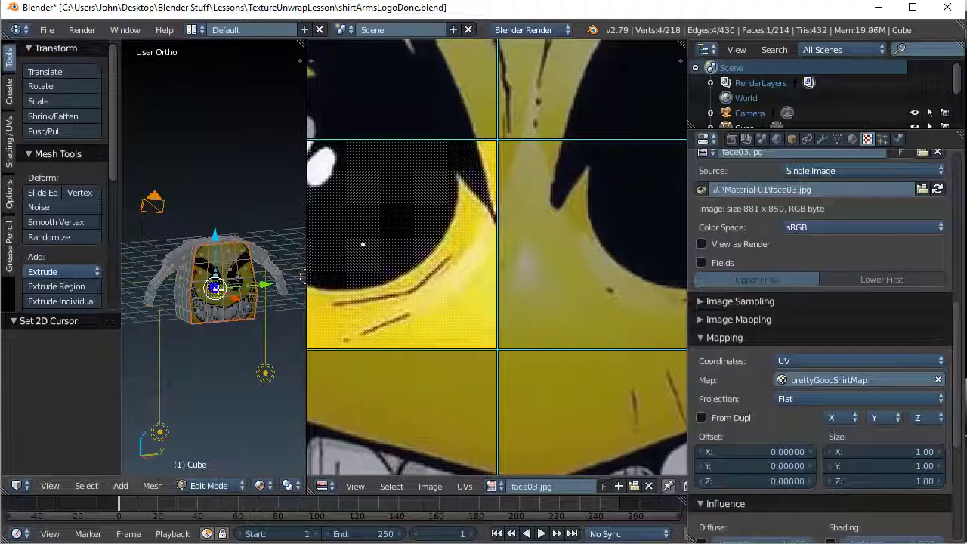
scroll(390, 309, down, 8)
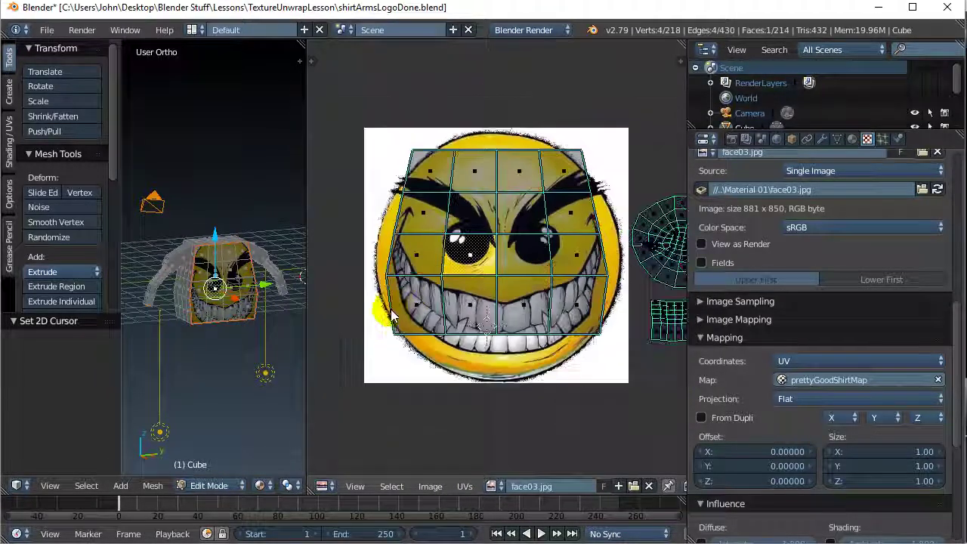
scroll(390, 317, up, 1)
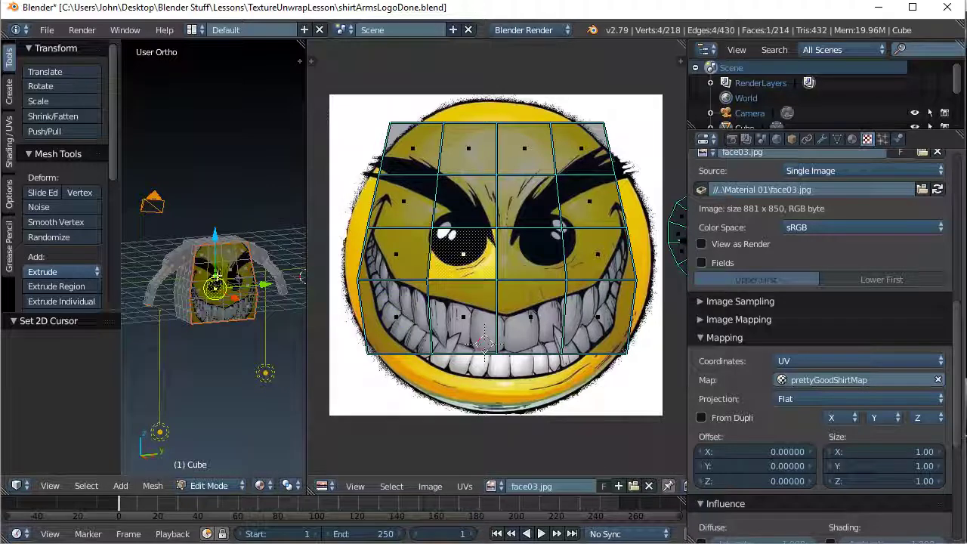
Step: Select several shirt-front faces in turn to see which ones map over the eyes
right_click(216, 269)
right_click(229, 270)
right_click(228, 281)
right_click(216, 288)
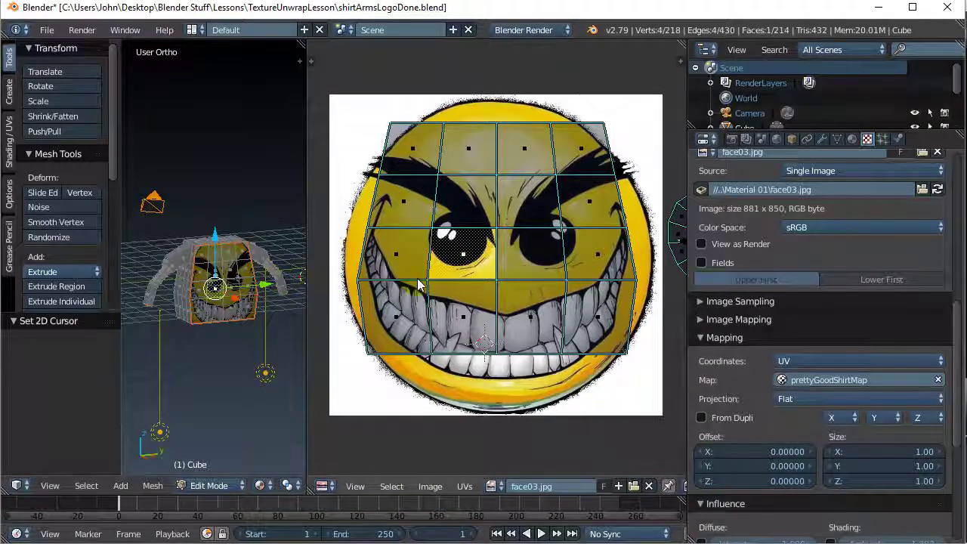
right_click(216, 270)
right_click(229, 270)
scroll(484, 243, down, 1)
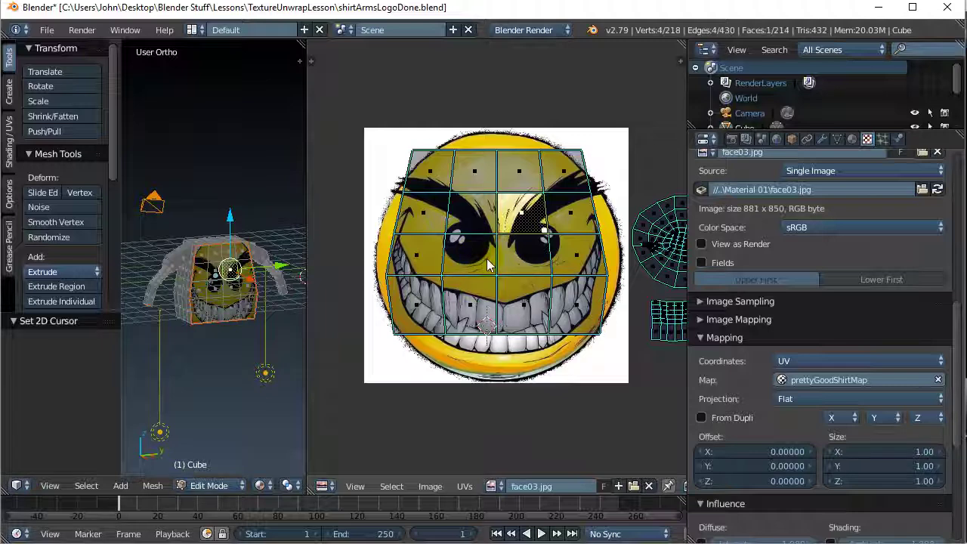
Step: Select the whole shirt mesh, widen the image editor and change the UV face display
key(a)
key(a)
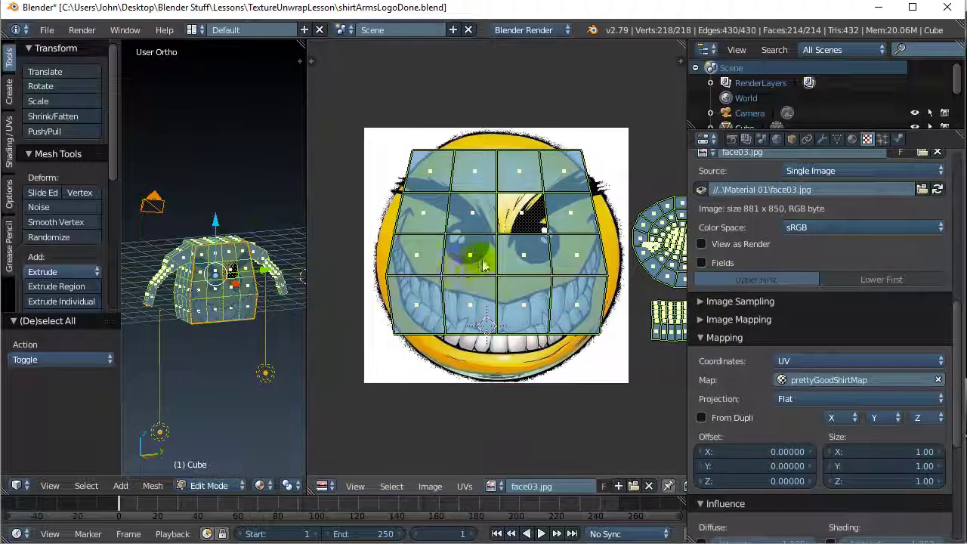
drag(687, 360, 814, 354)
click(769, 487)
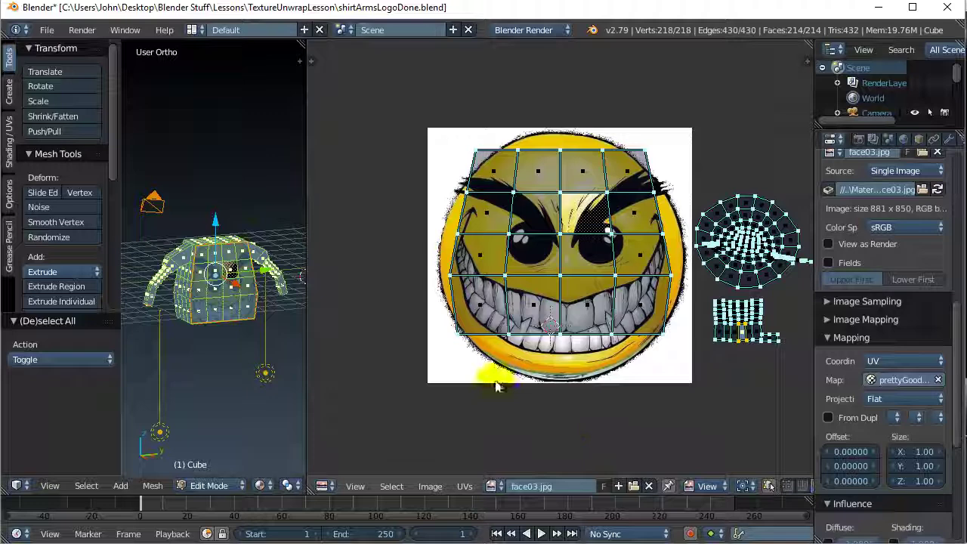
Step: Box-select the shirt-front UV island and scale it, cancelling an oversized first attempt
key(a)
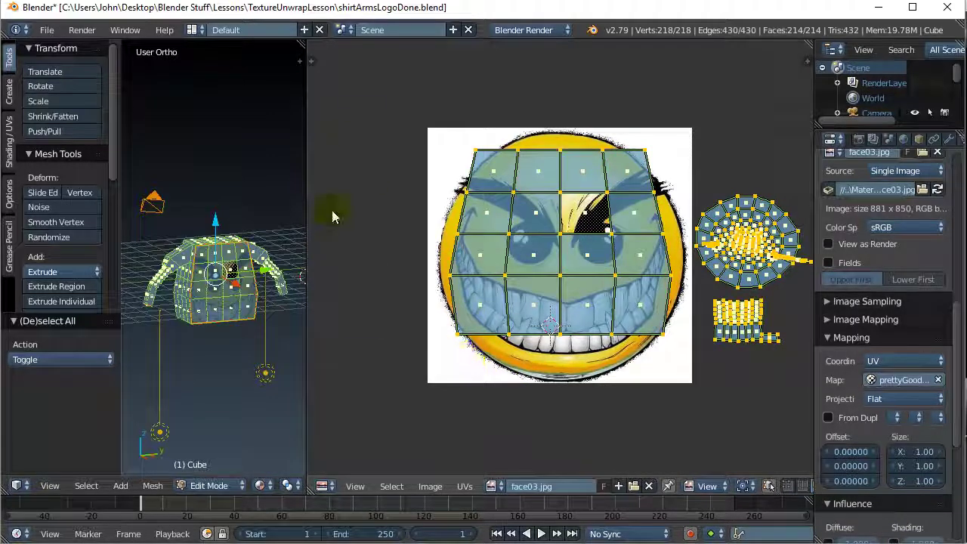
key(a)
key(b)
drag(410, 98, 680, 398)
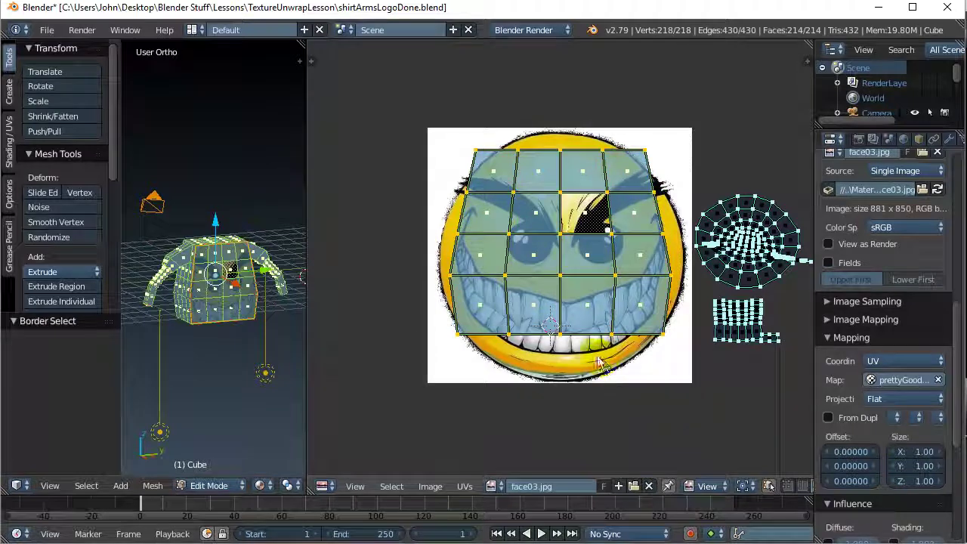
key(s)
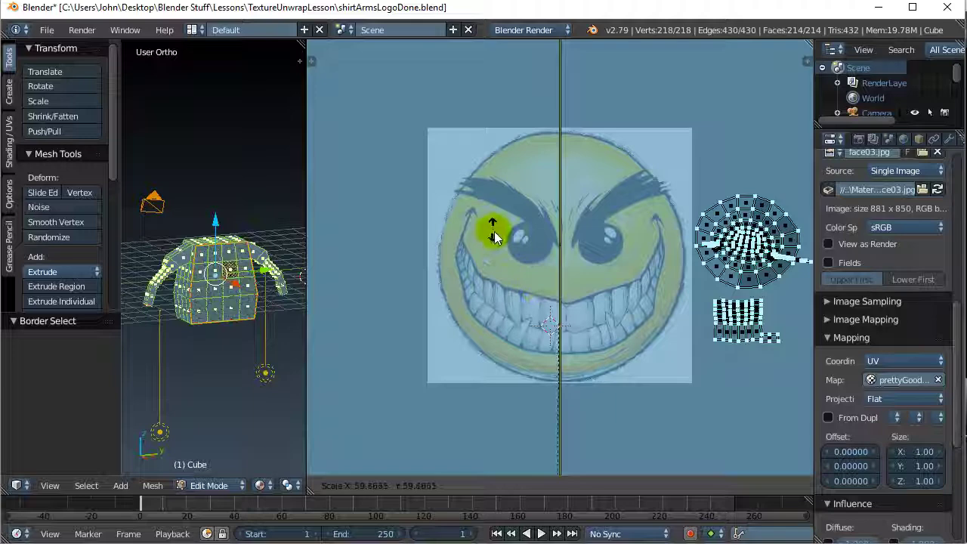
right_click(527, 281)
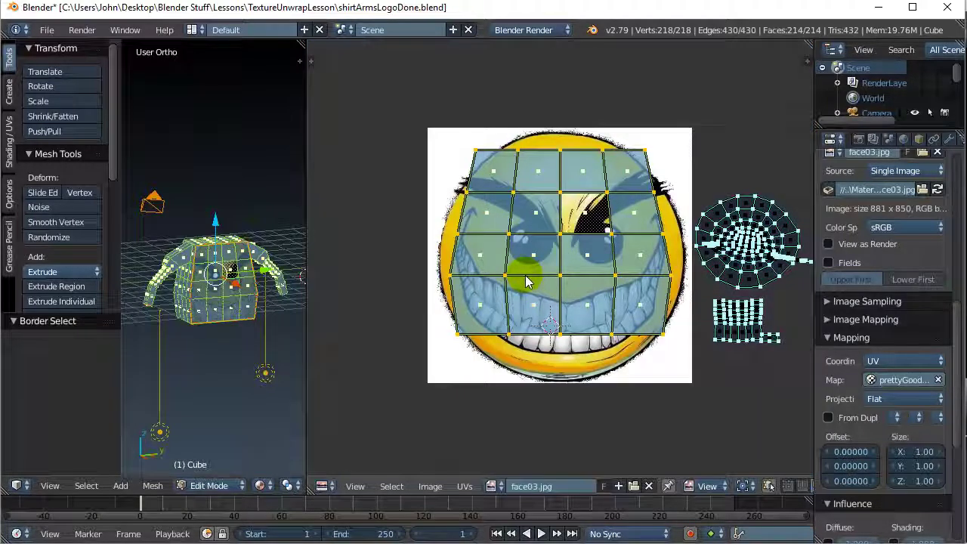
key(s)
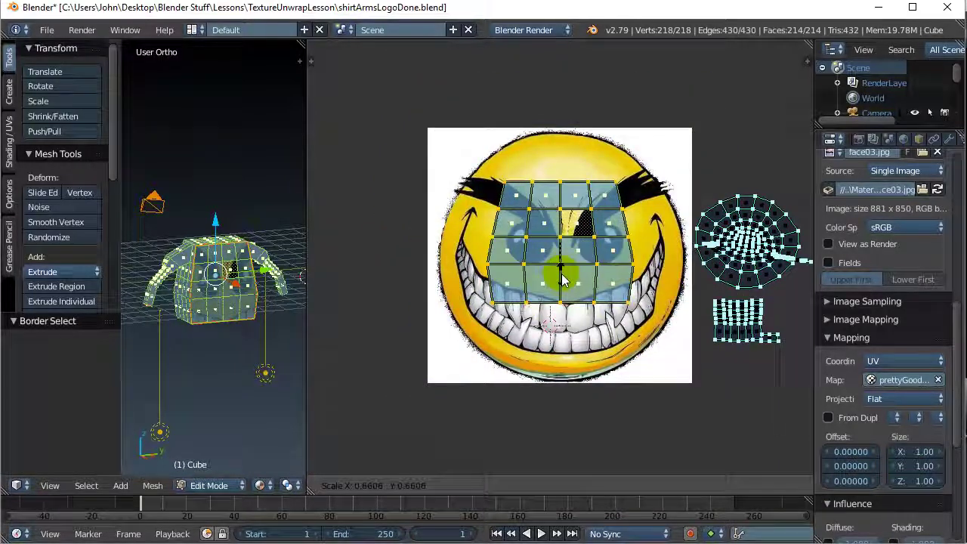
Step: Confirm the island at about 0.66 scale and move it over the face
click(563, 280)
key(g)
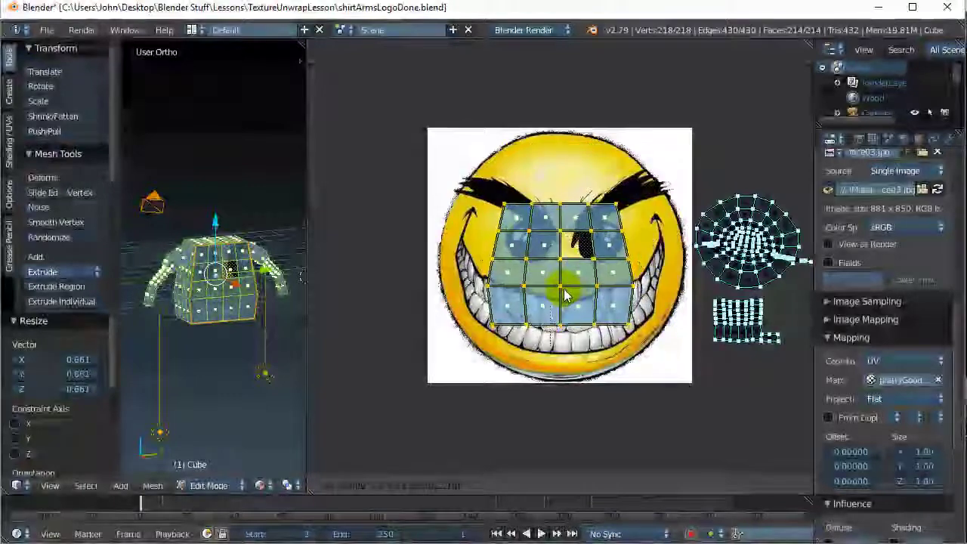
click(568, 283)
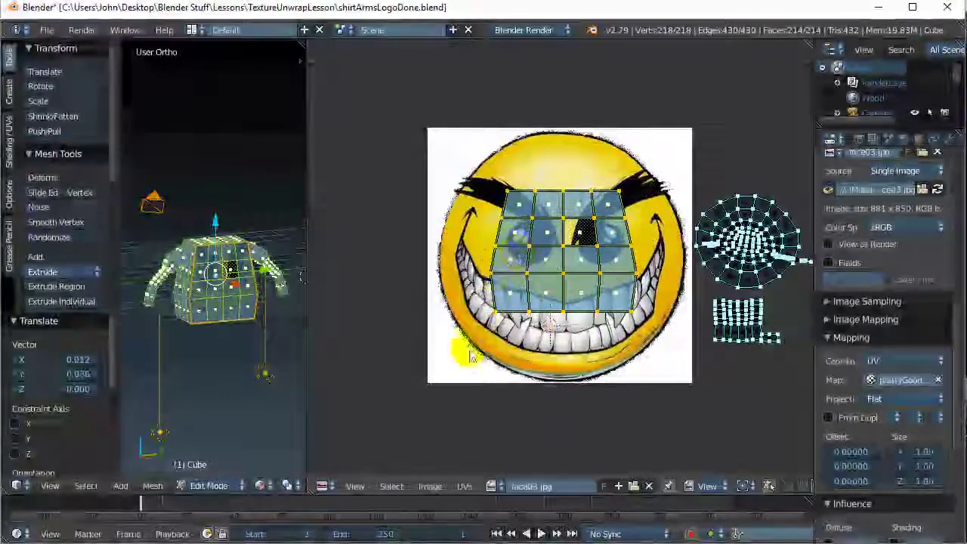
Step: Rotate the island nearly upright and shift selected vertices over the teeth
key(r)
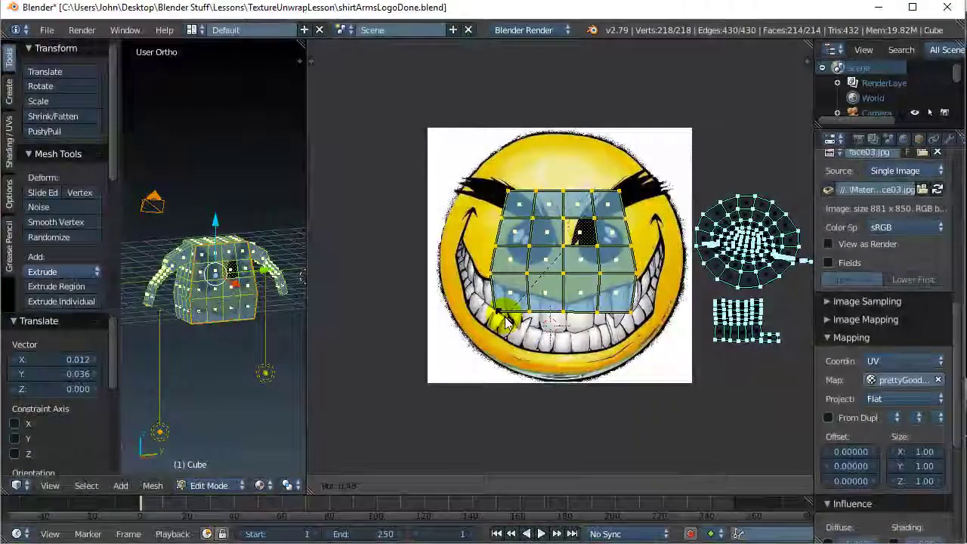
click(508, 323)
click(508, 323)
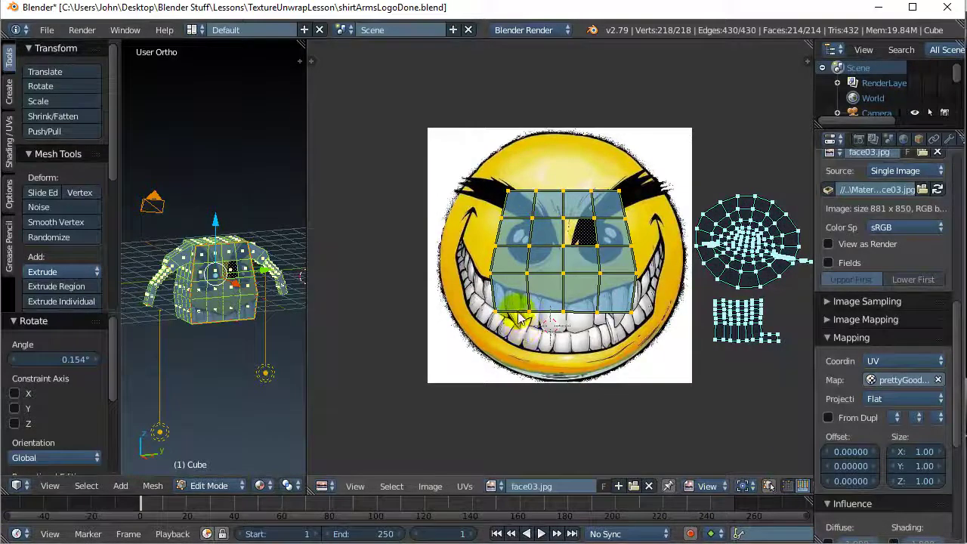
key(g)
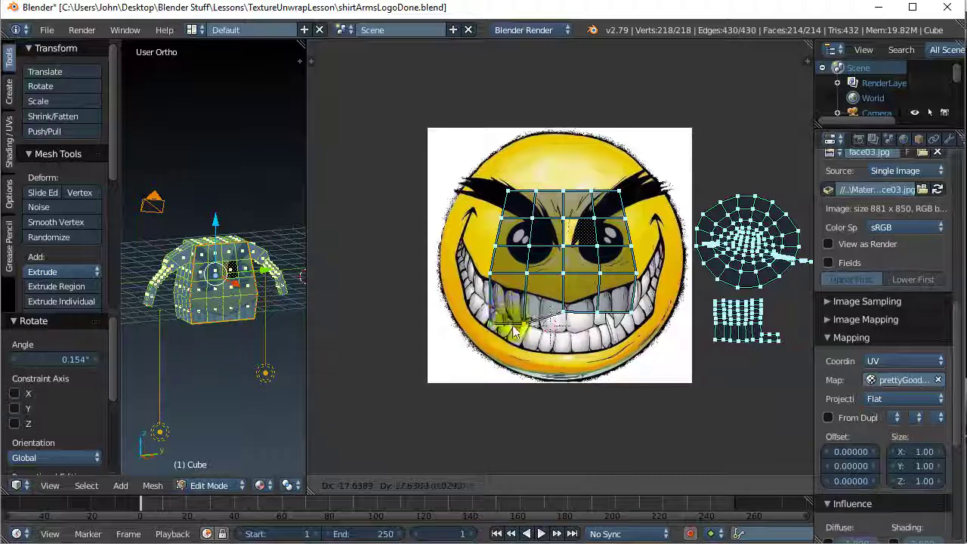
click(518, 301)
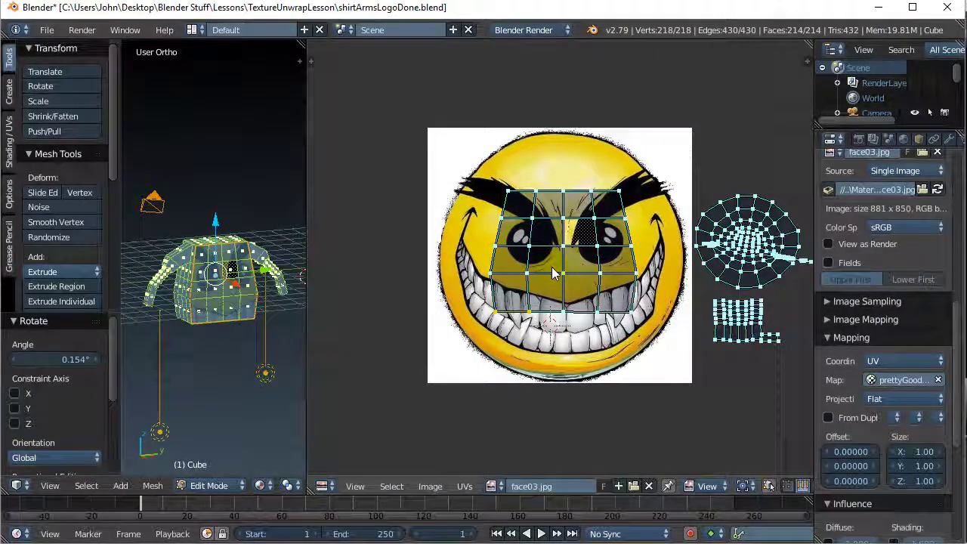
Step: Box-select the shirt-front UV island and enlarge it by 2.603
key(a)
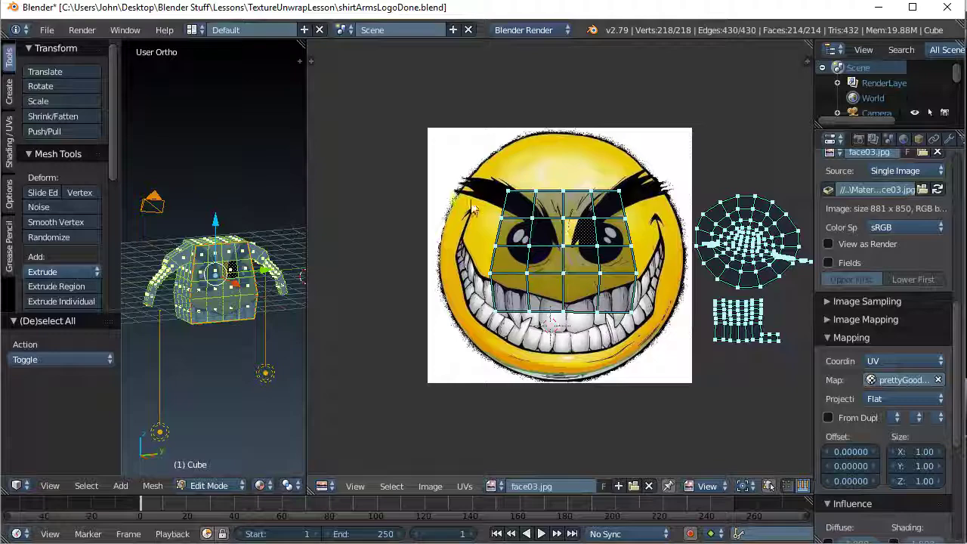
key(b)
drag(438, 129, 674, 393)
key(s)
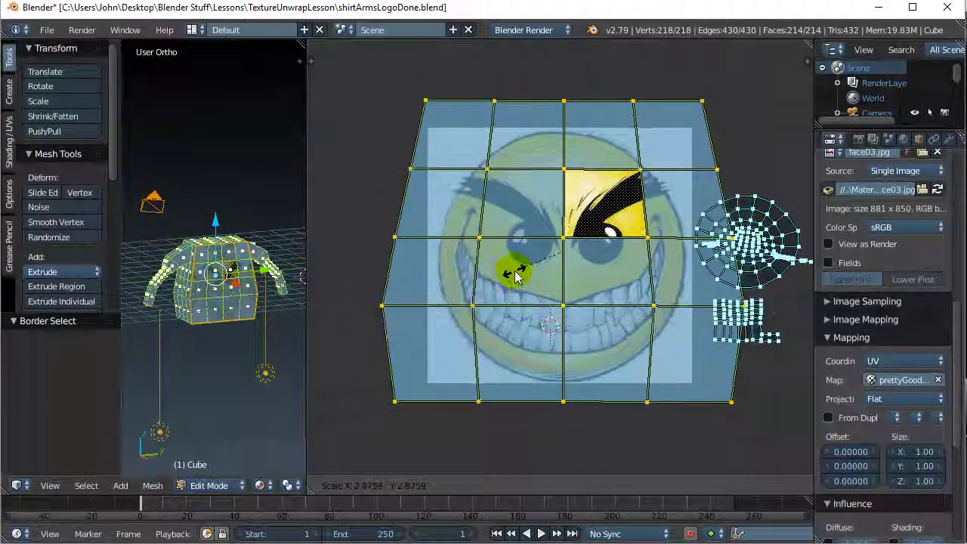
click(513, 279)
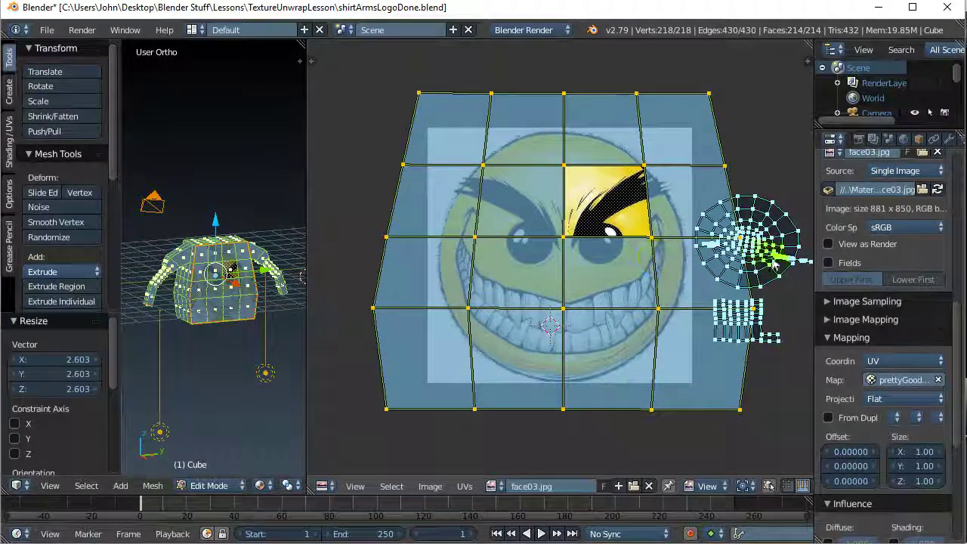
Step: Widen the properties panel and scroll the Texture properties to the image settings
drag(814, 271, 642, 276)
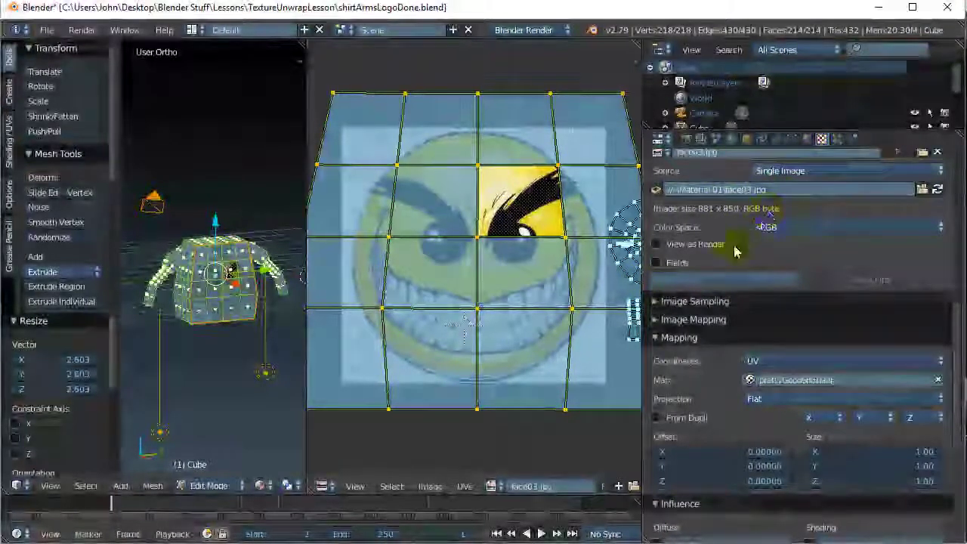
scroll(762, 299, up, 5)
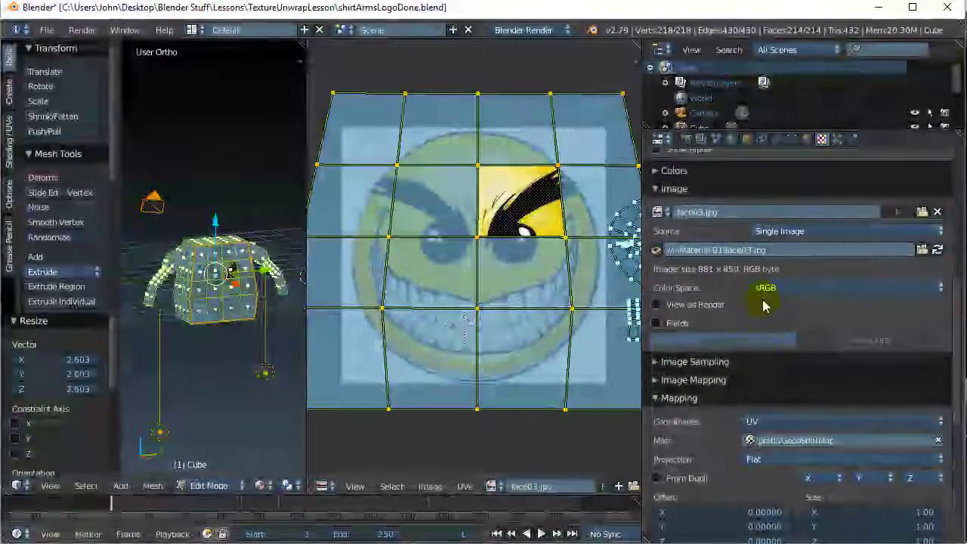
scroll(762, 299, down, 5)
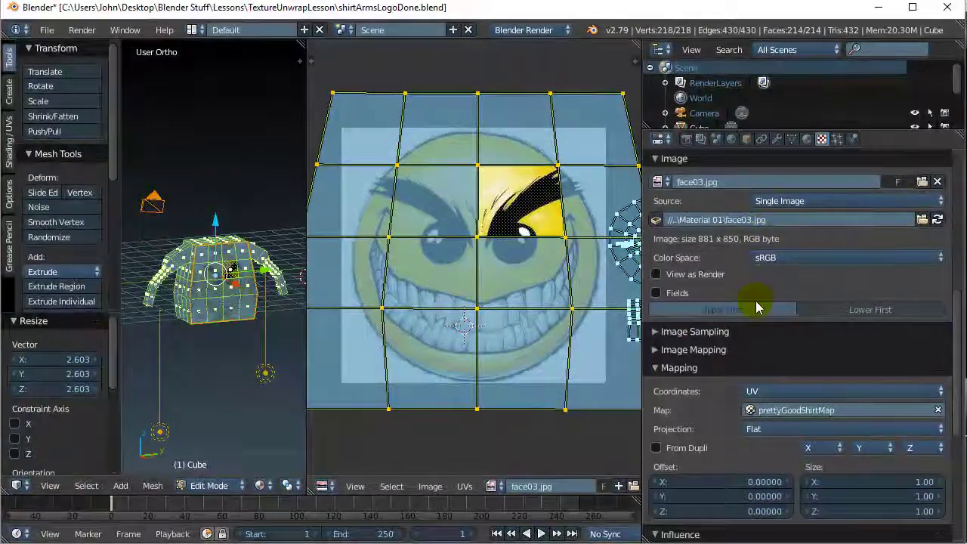
Step: Expand the face03.jpg texture's Image Mapping panel
click(656, 320)
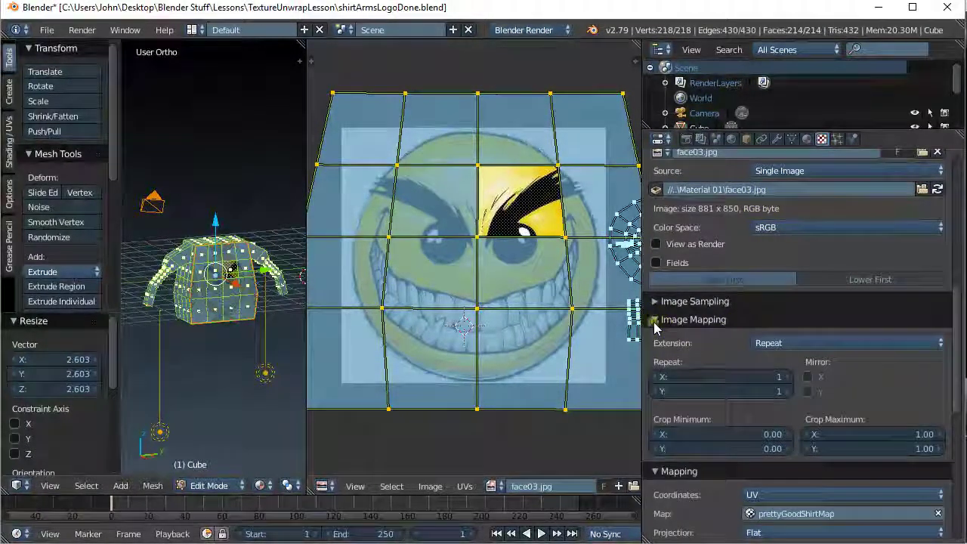
click(656, 320)
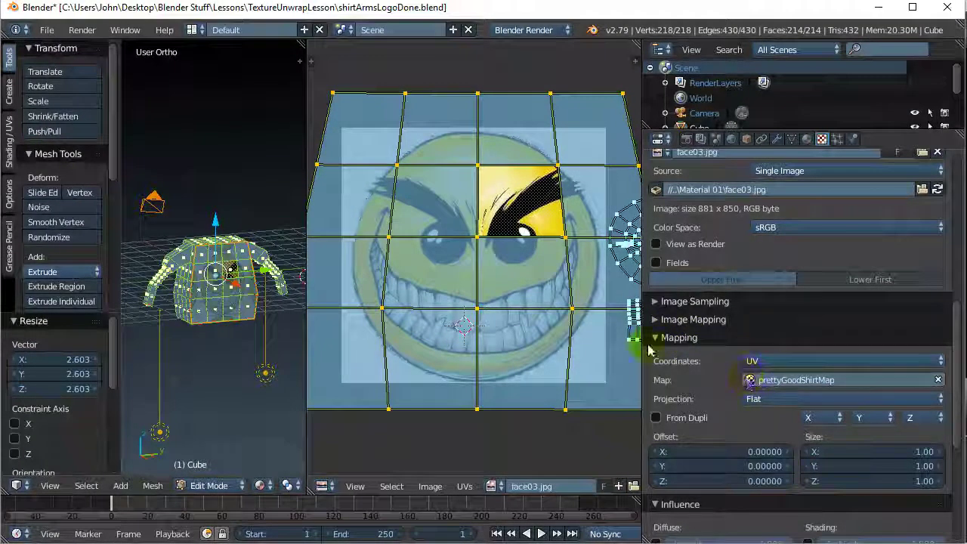
click(656, 319)
Step: Set Extension to Clip, briefly try Extend, then return to Clip
click(774, 344)
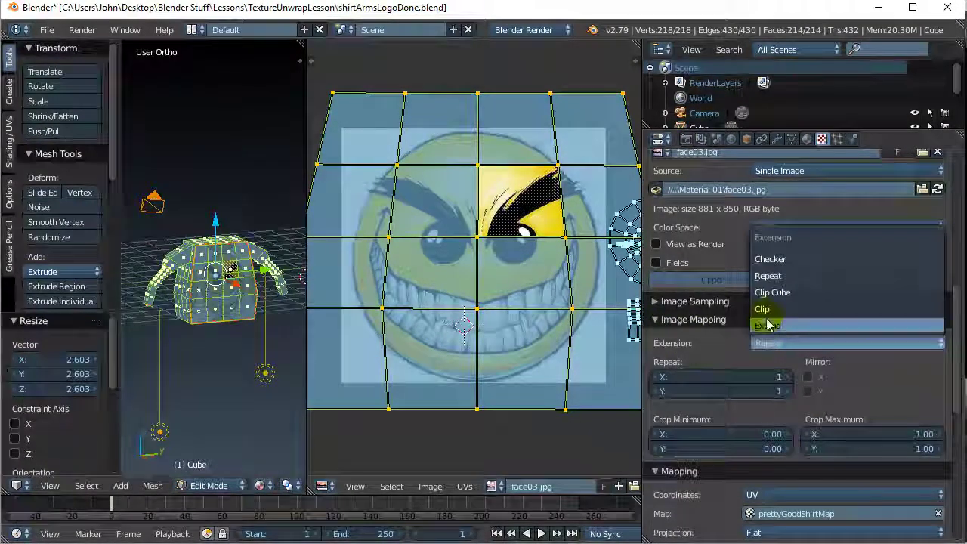
click(765, 310)
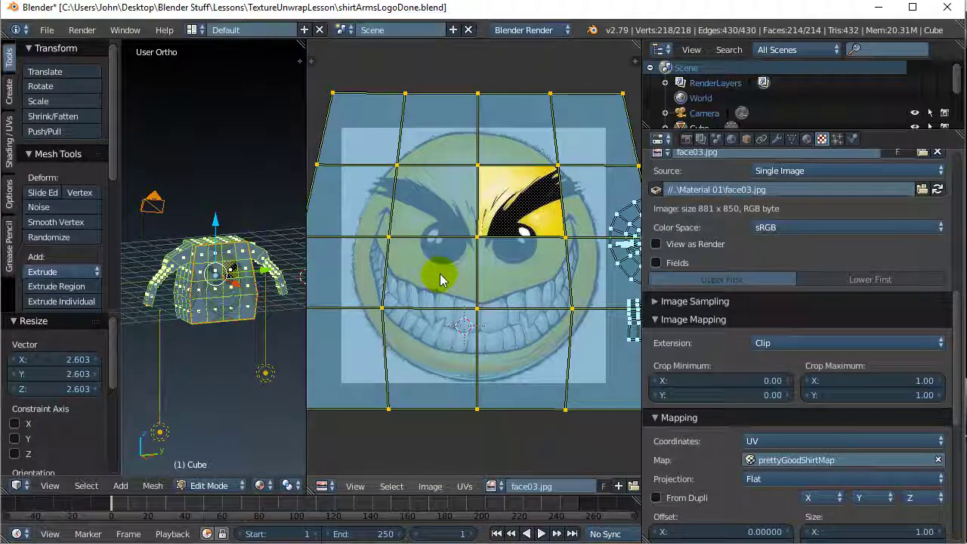
click(767, 344)
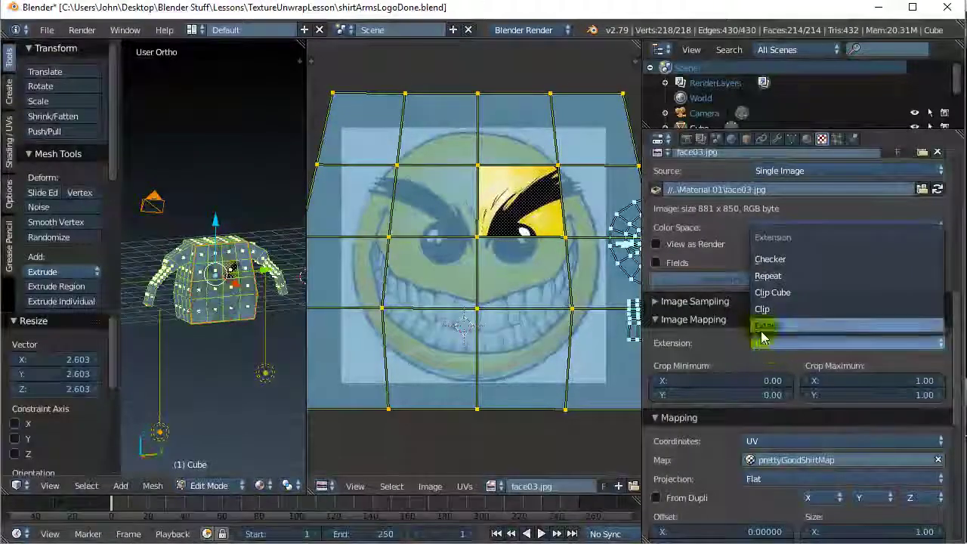
click(761, 311)
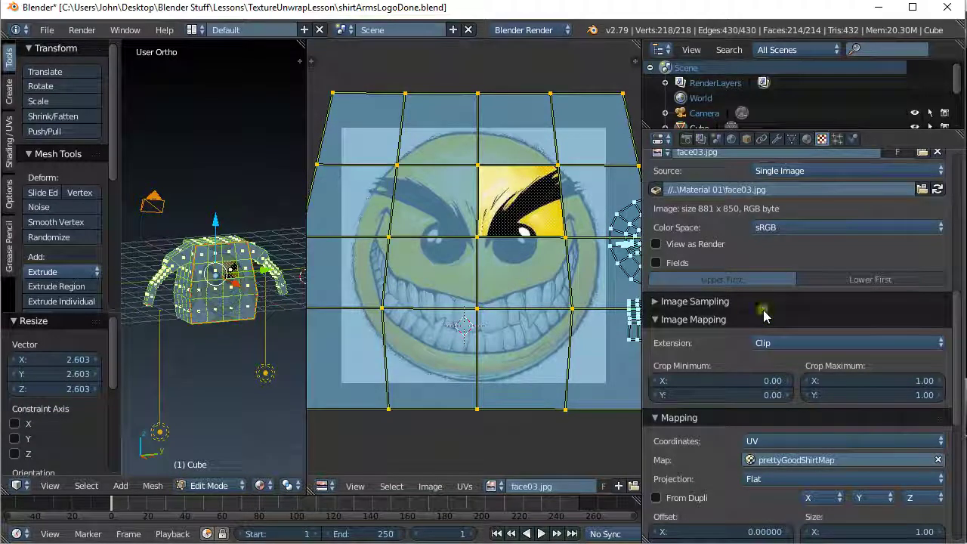
click(765, 344)
click(765, 350)
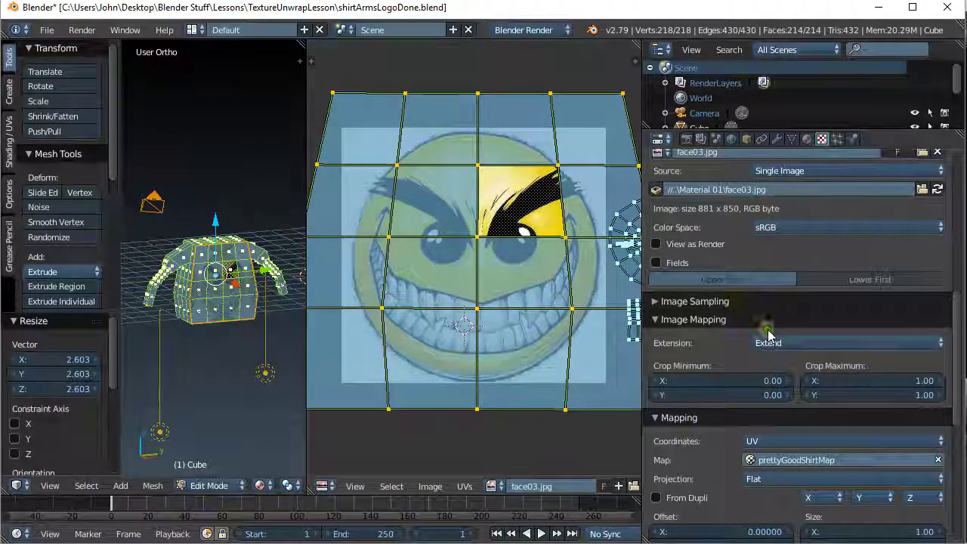
click(768, 344)
click(767, 313)
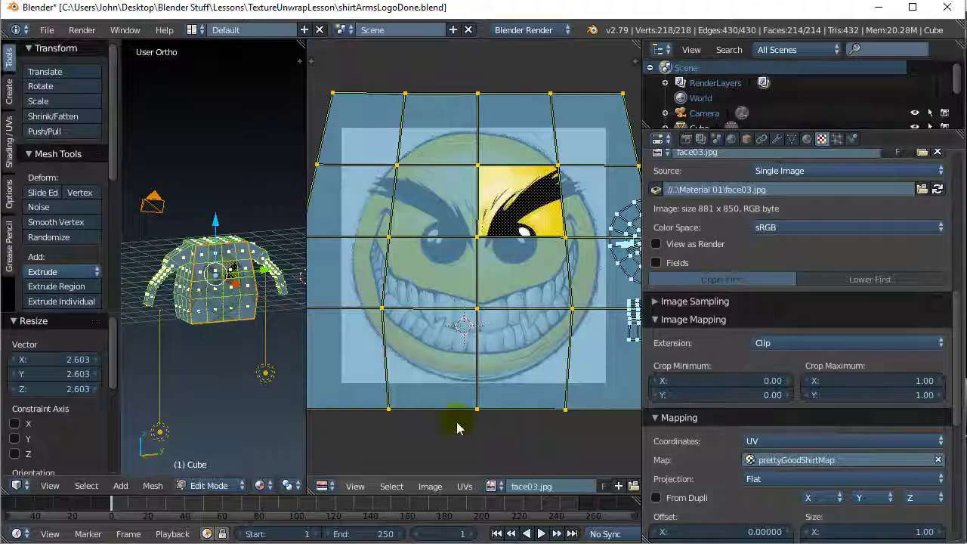
Step: Rescale the shirt-front UV grid and switch the viewport to Rendered shading
key(s)
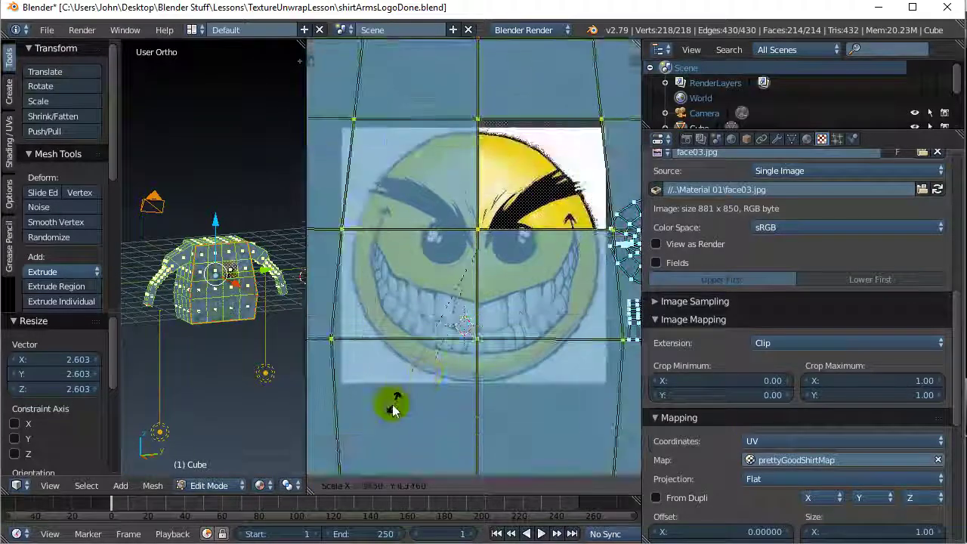
click(404, 381)
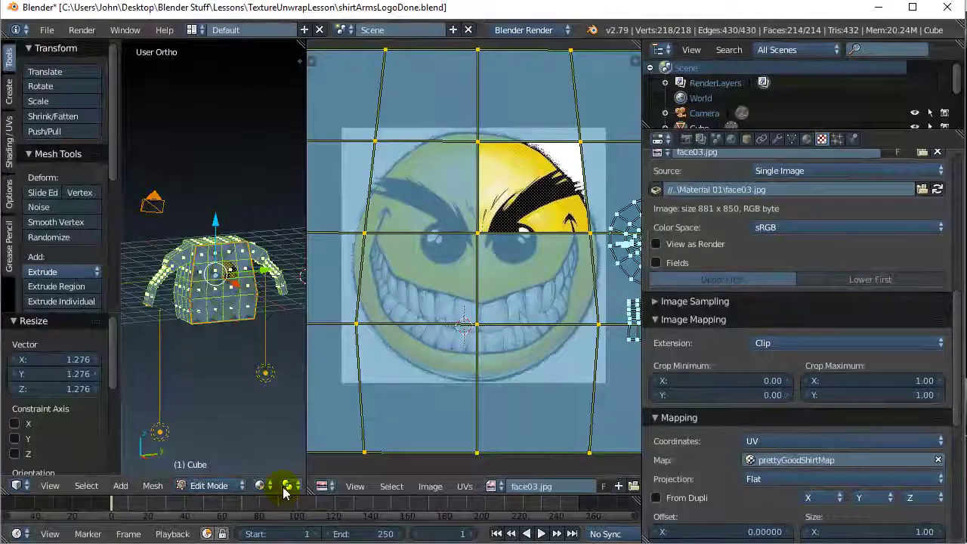
click(287, 487)
click(279, 385)
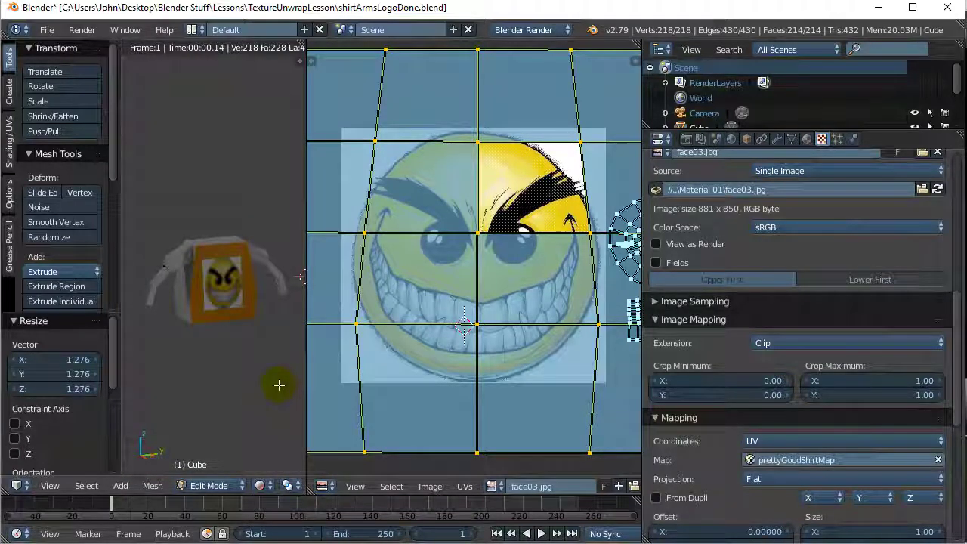
Step: Compare the tiled Repeat extension against Clip, keeping Clip
click(774, 346)
click(770, 276)
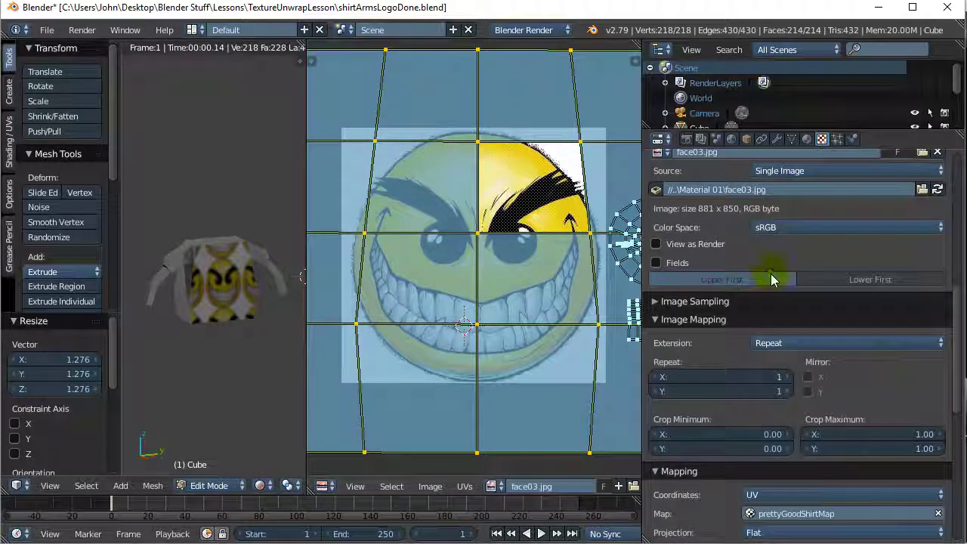
click(770, 343)
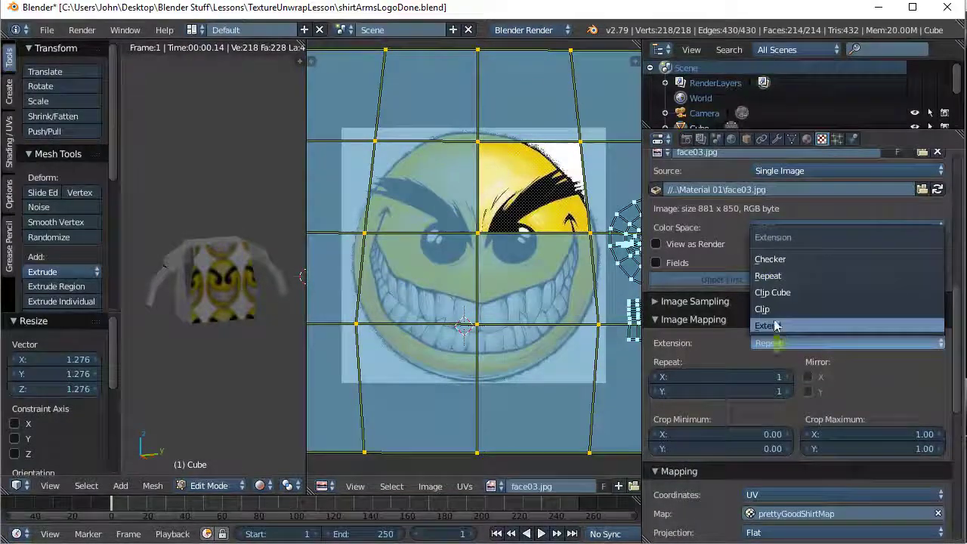
click(773, 312)
Step: Cycle the viewport through Material and Texture shading, then return to Rendered
click(260, 485)
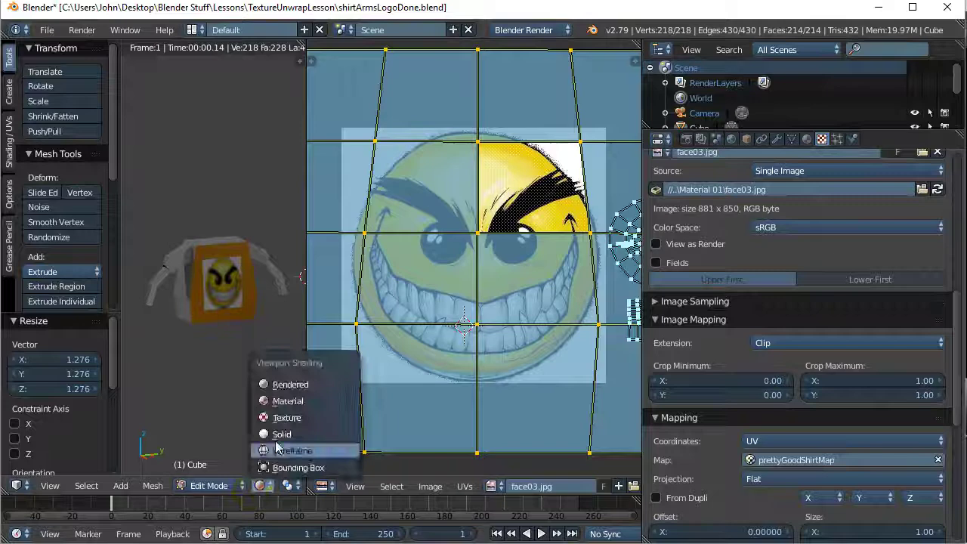
click(287, 401)
click(260, 486)
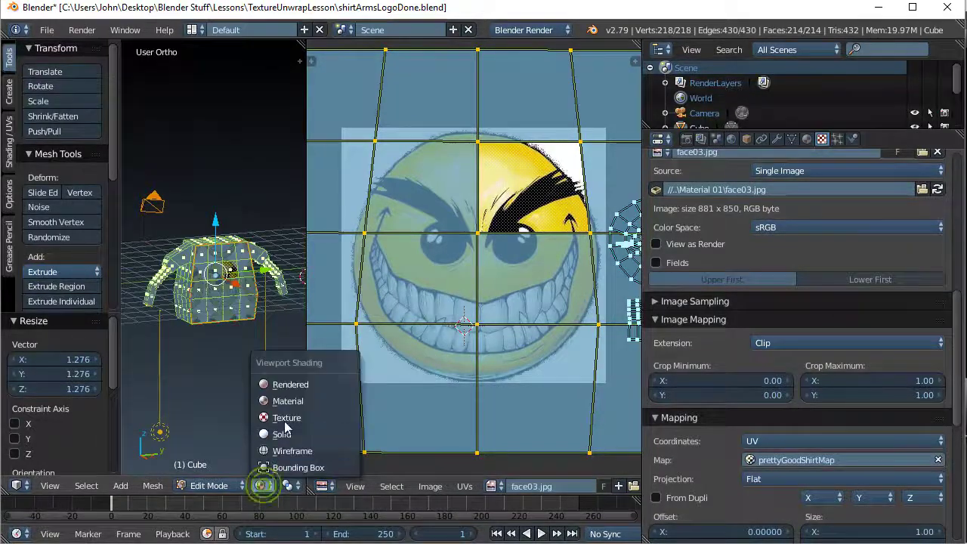
click(288, 418)
click(260, 485)
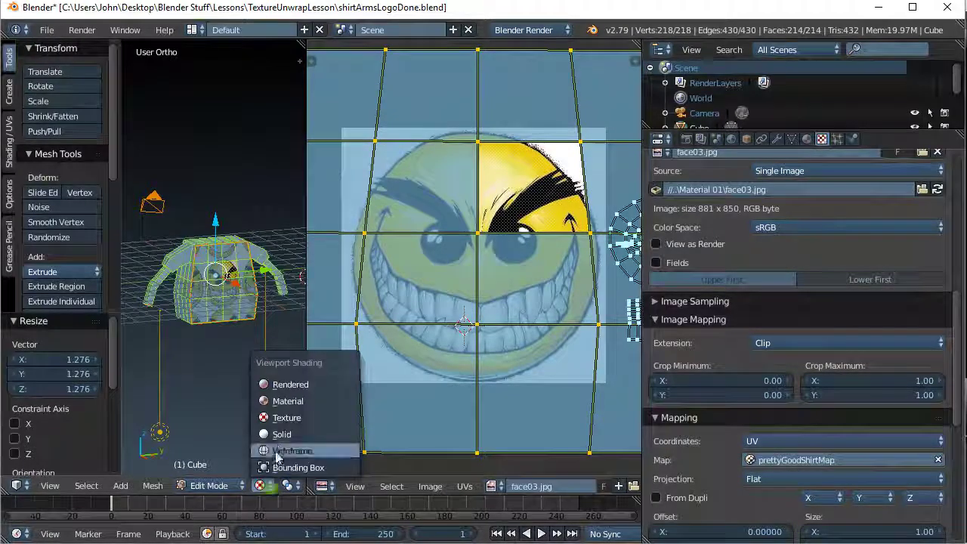
click(284, 383)
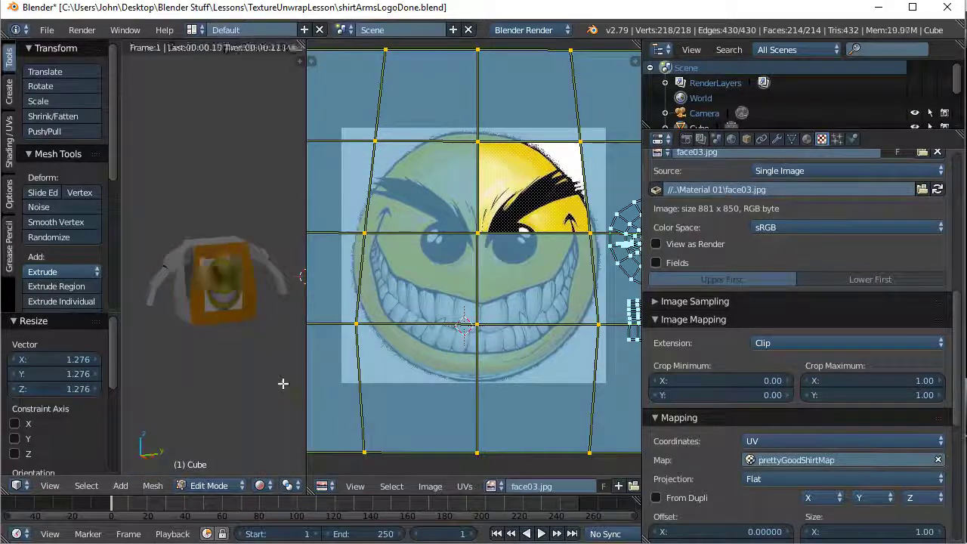
scroll(283, 384, up, 4)
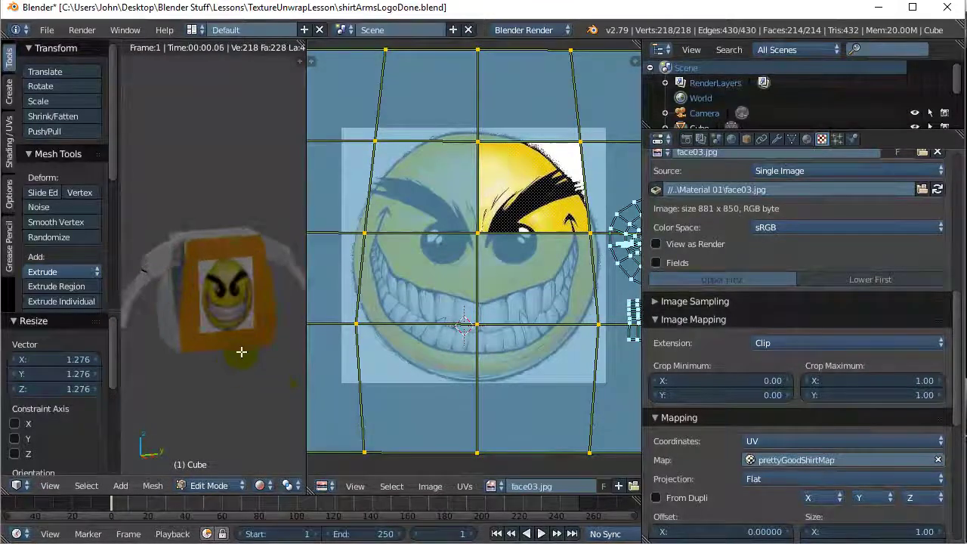
scroll(249, 347, down, 1)
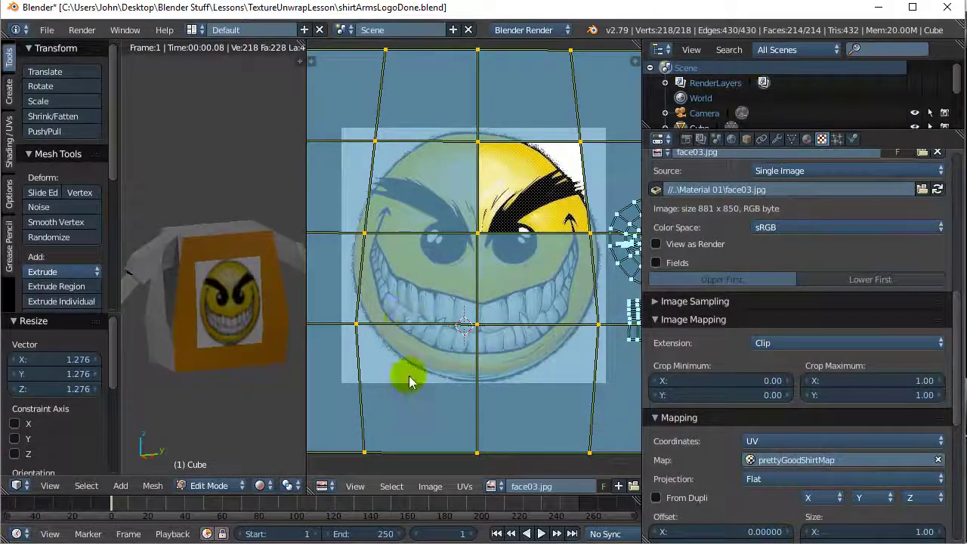
Step: Scale the shirt-front UV grid down to 0.572
key(s)
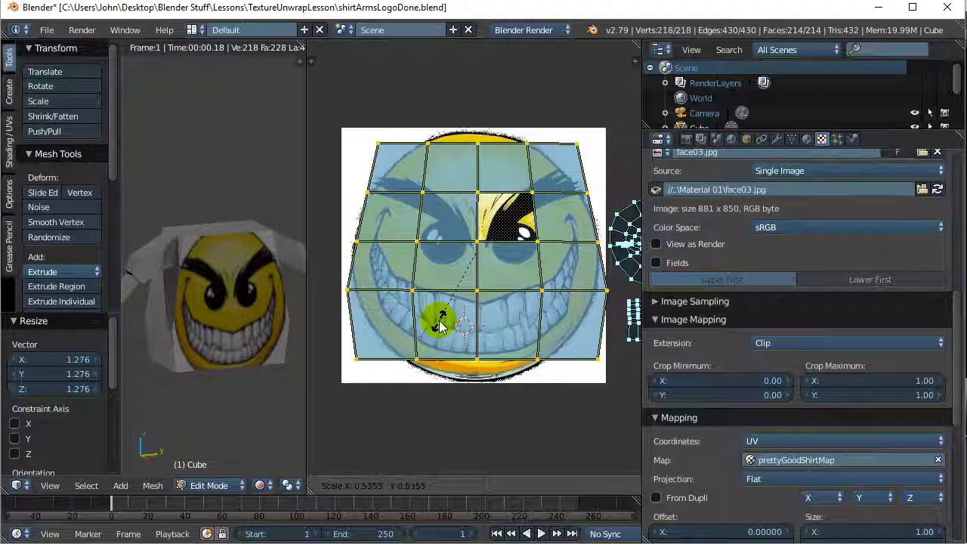
click(434, 325)
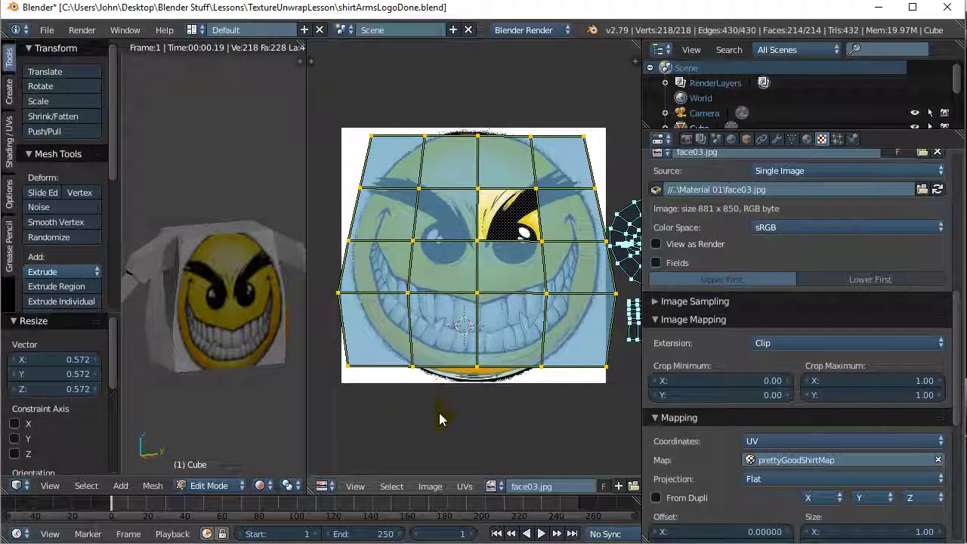
scroll(471, 454, down, 3)
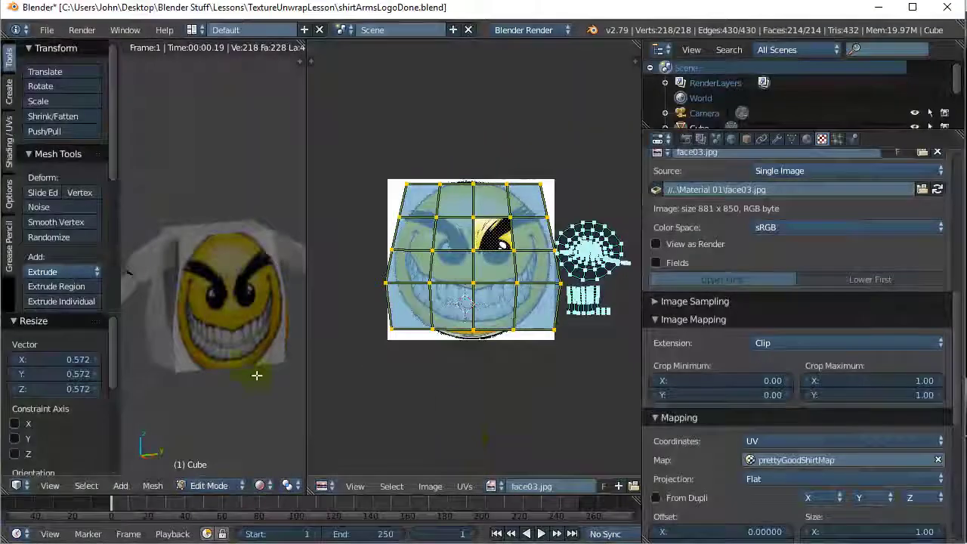
Step: View the shirt from the front (numpad 1) and check its material and texture settings
key(KP_1)
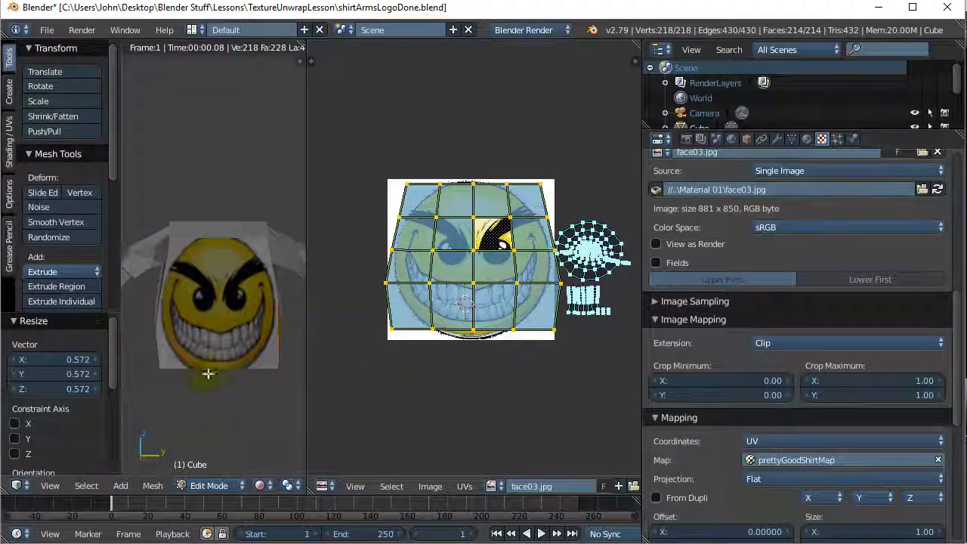
click(807, 140)
click(822, 140)
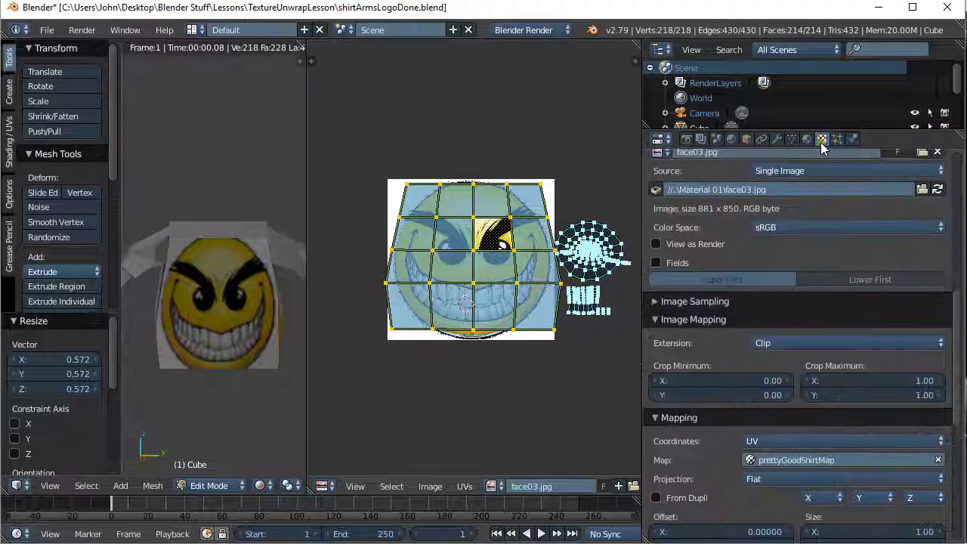